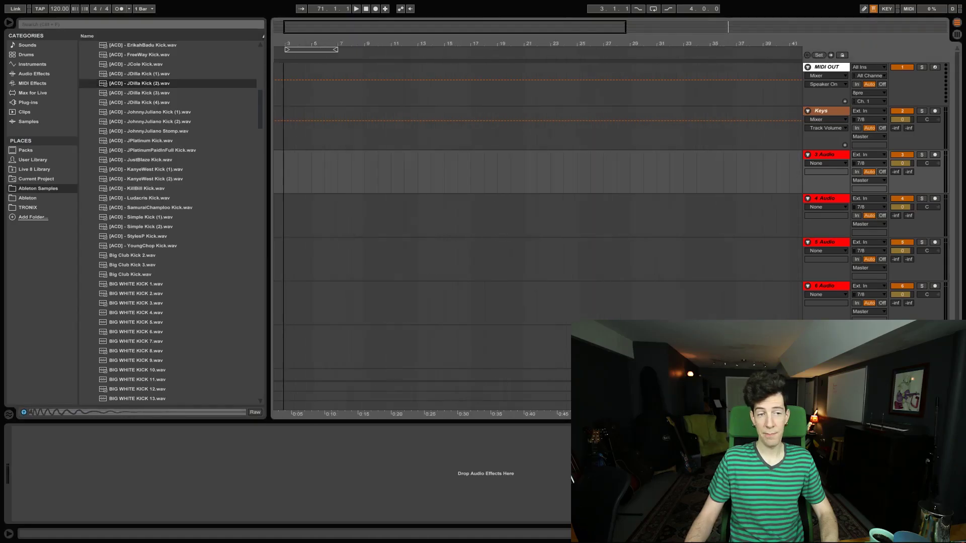
Step: Add the SW1_120_Dmin_Run My Friend sample at bar 1 on a new audio track and play it with the drums
left_click_drag(285, 20, 271, 22)
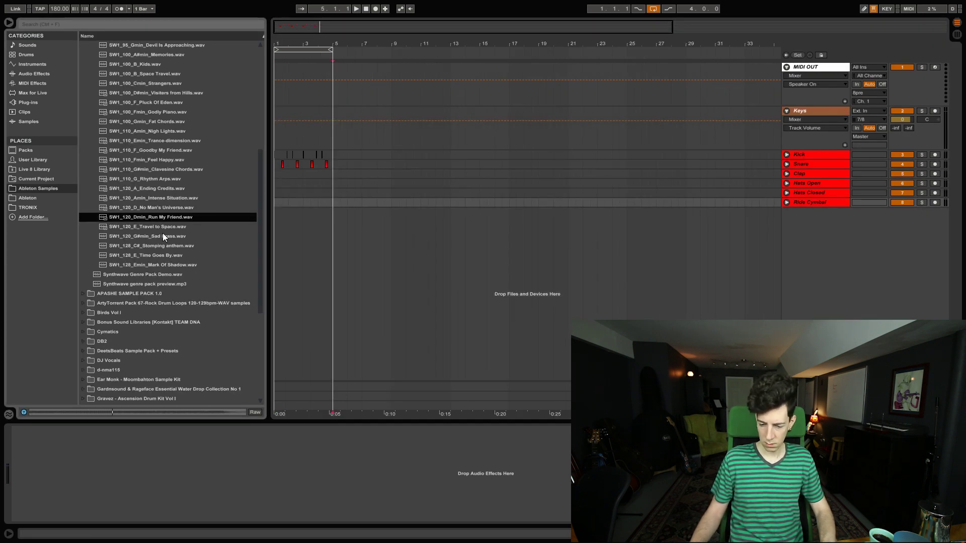
left_click_drag(128, 224, 275, 214)
key("space")
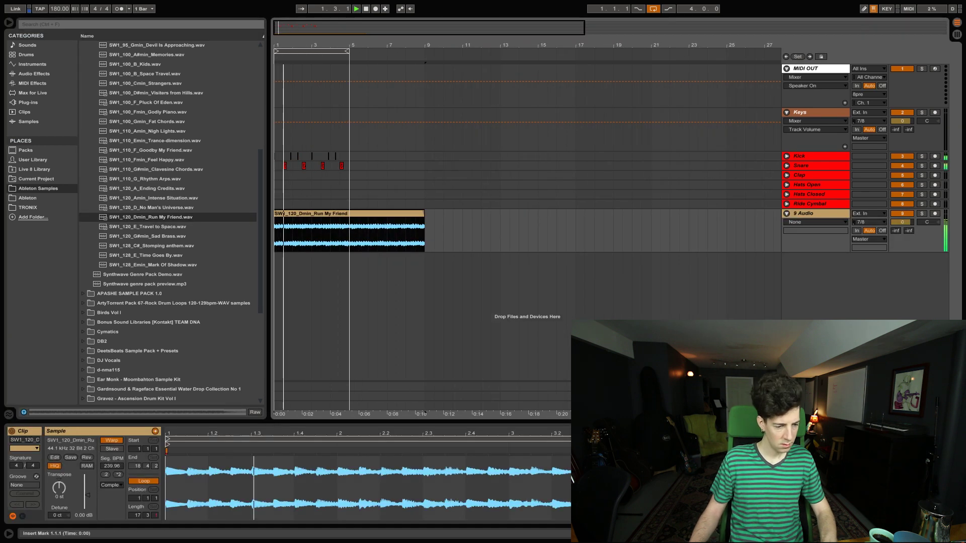
left_click(956, 534)
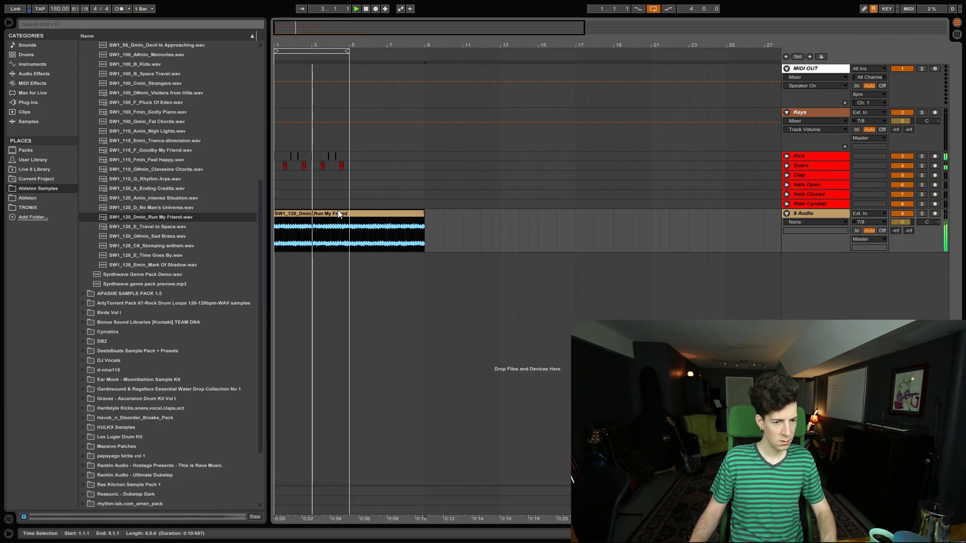
left_click_drag(349, 45, 336, 43)
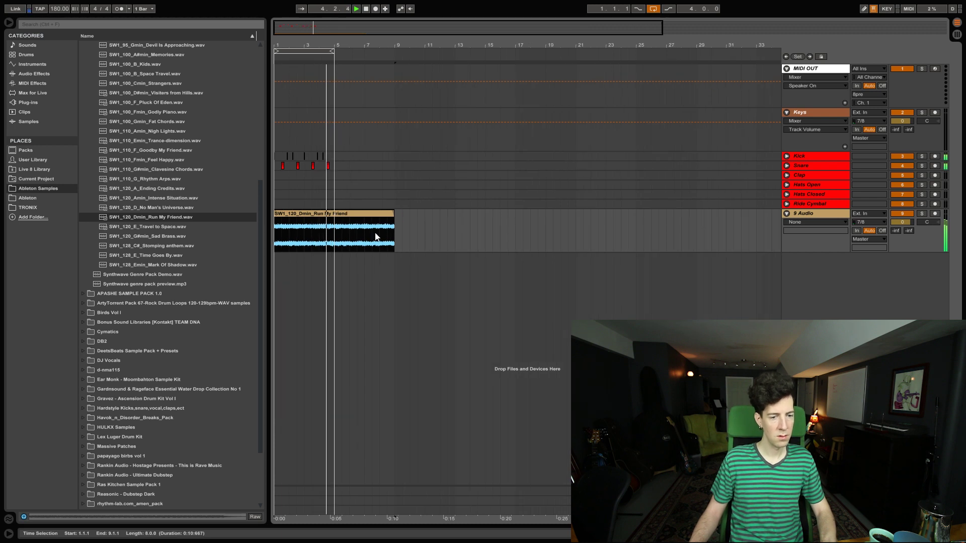
Step: Stop playback and duplicate the first four bars of the Kick and Snare parts twice
left_click_drag(335, 162, 264, 158)
key("space")
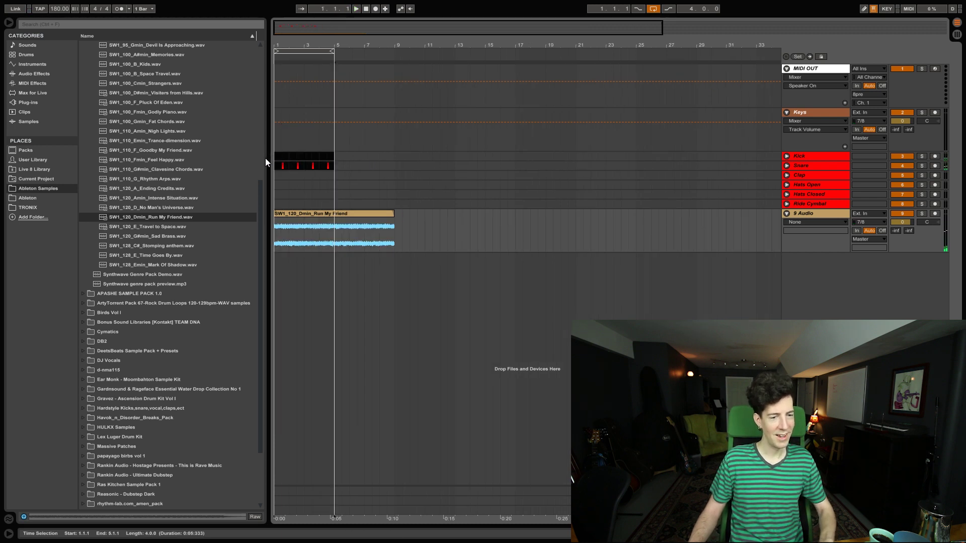
key("ctrl+d")
key("ctrl+d")
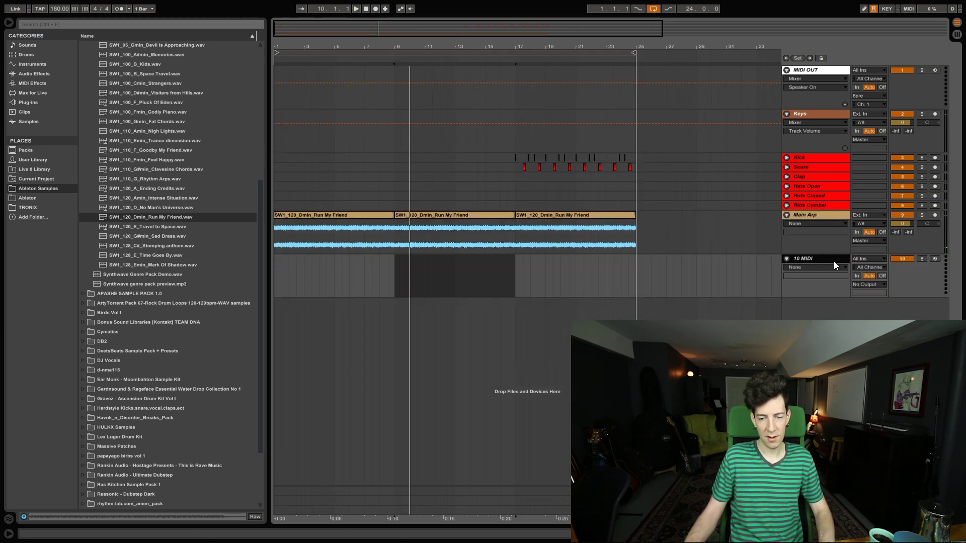
Step: Record a pad part with the Hover Pad instrument on the new MIDI track, starting at bar 9
left_click(393, 286)
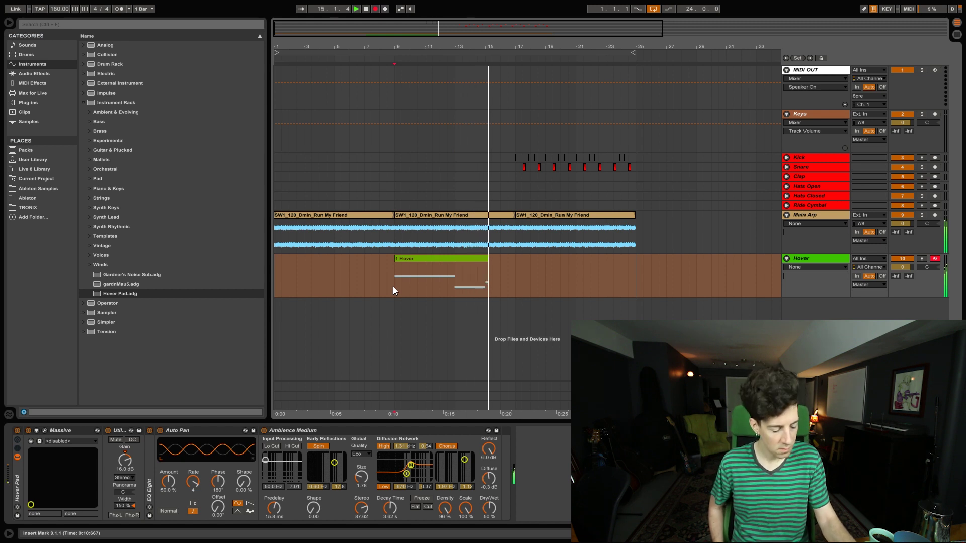
key("space")
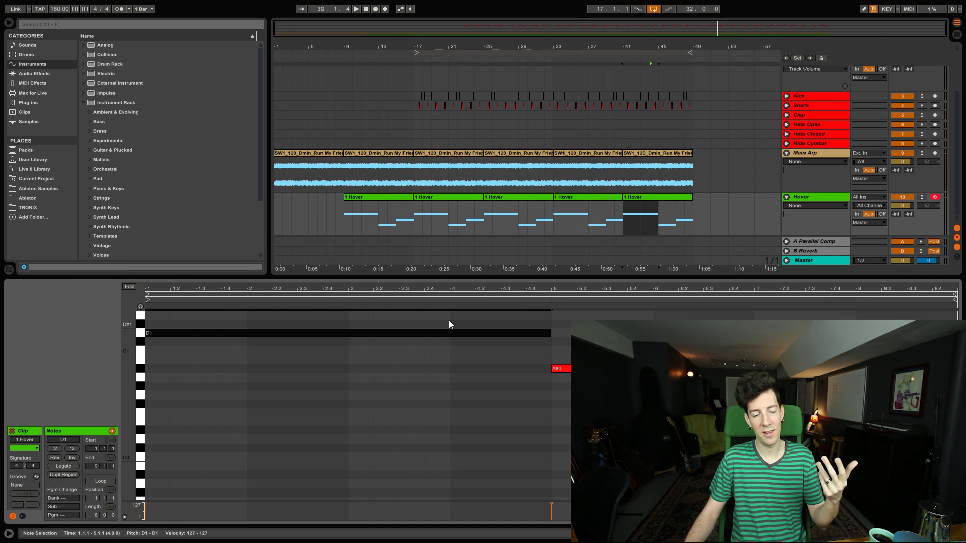
Step: Change the first note of the Hover clip at bar 41 to G0 and play the passage
left_click(645, 198)
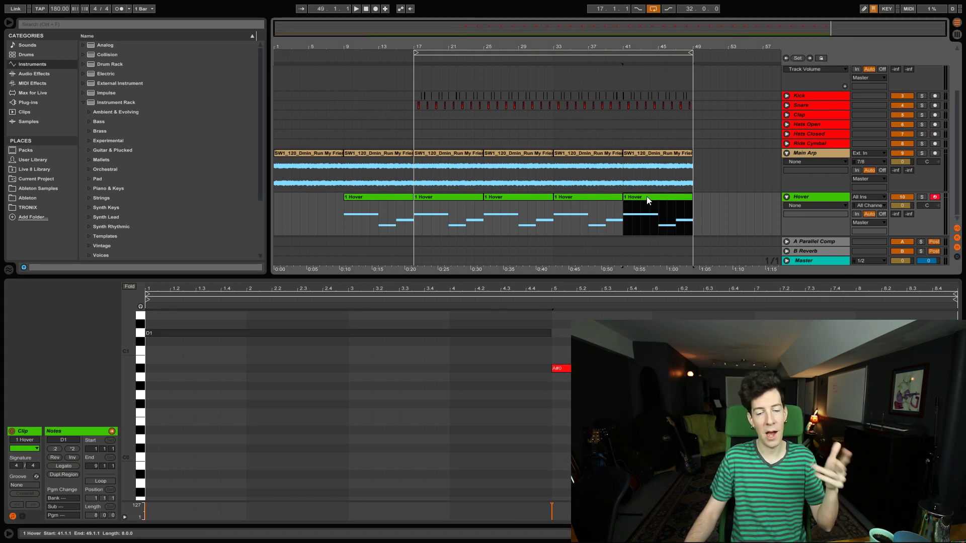
left_click(654, 150)
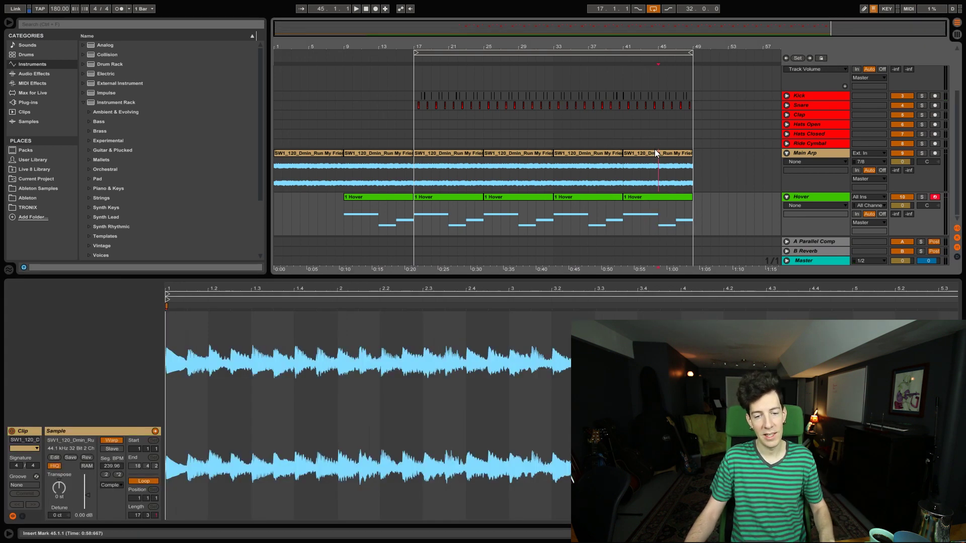
left_click(652, 195)
key("space")
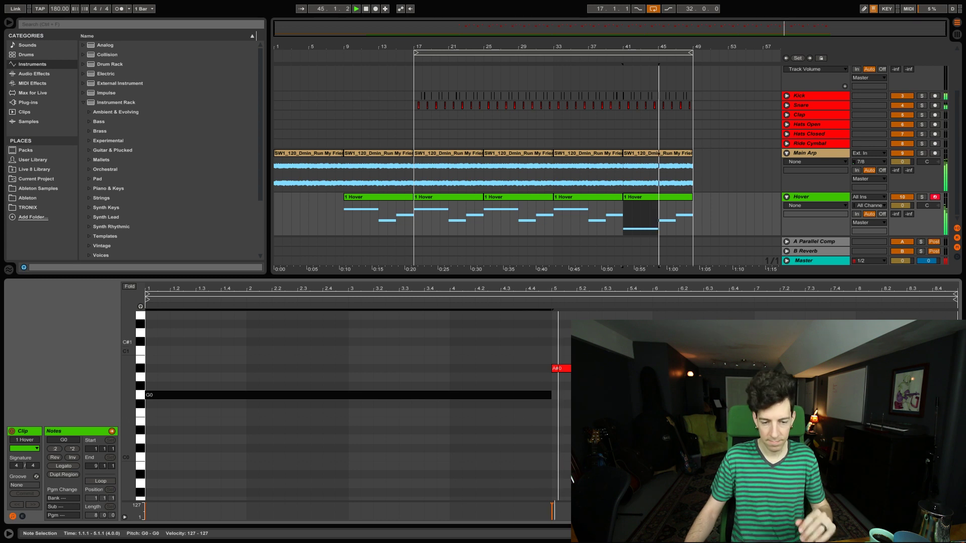
key("ctrl+alt+l")
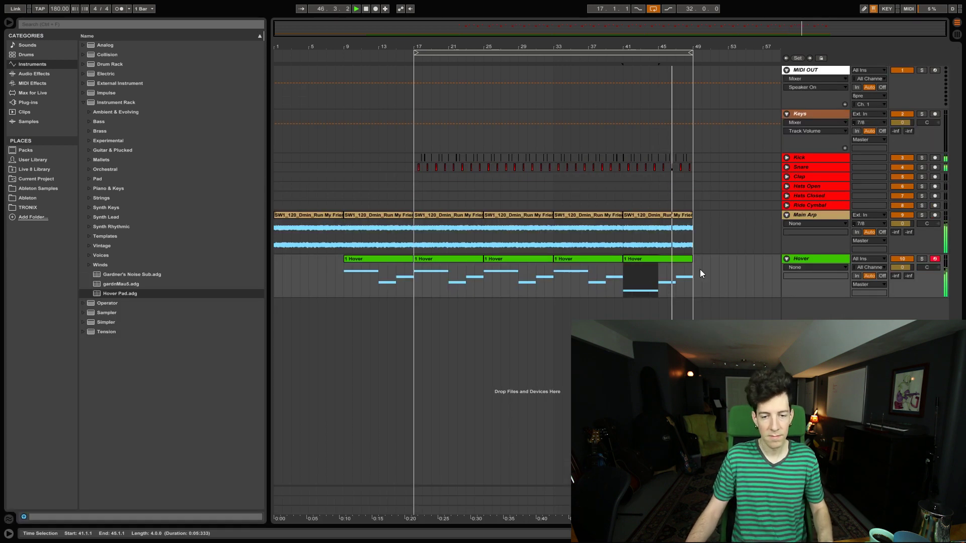
Step: Review the Hover track's clips and switch the detail view of the Dre Lead track from clip notes to devices
left_click(466, 260)
left_click(813, 260)
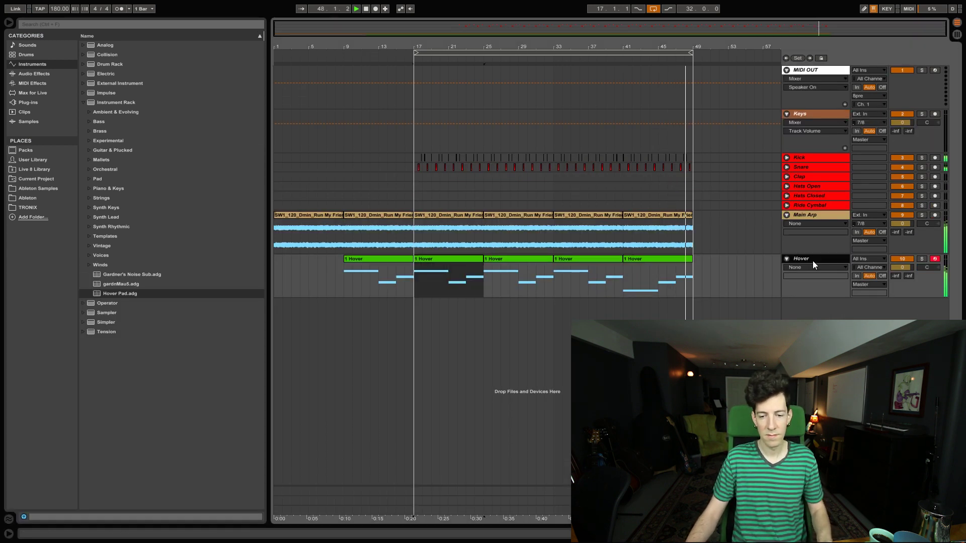
key("space")
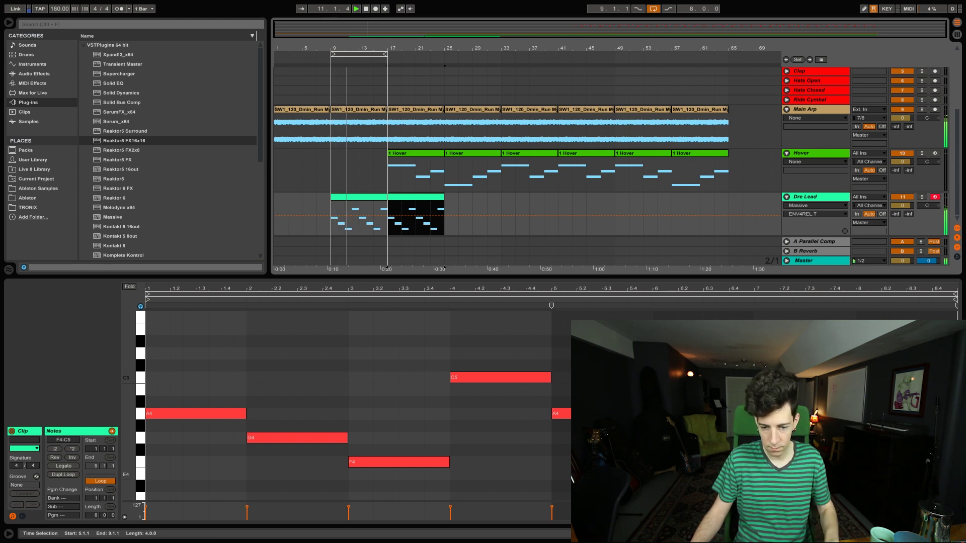
key("shift+Tab")
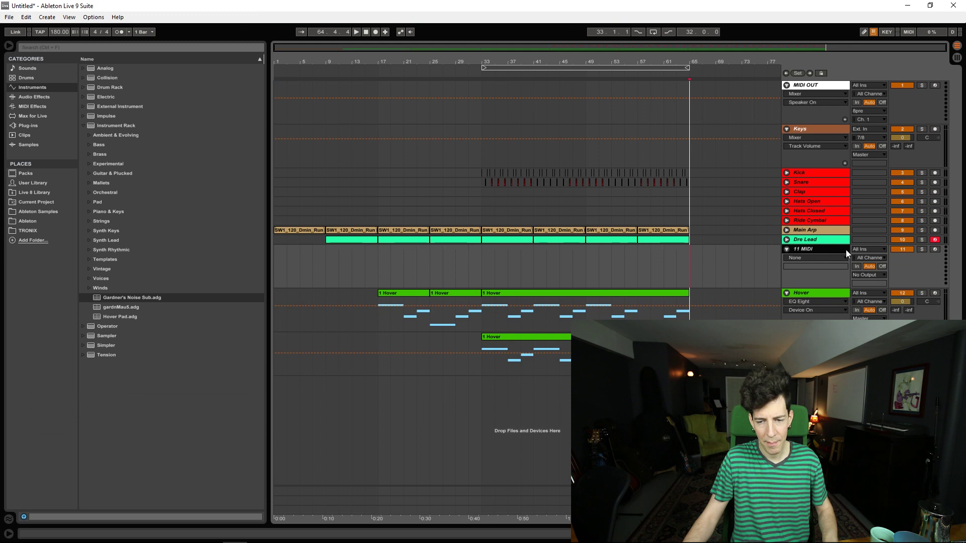
Step: Arm a new track and record the Arp Thing part as audio from bar 33 to bar 65
left_click(934, 248)
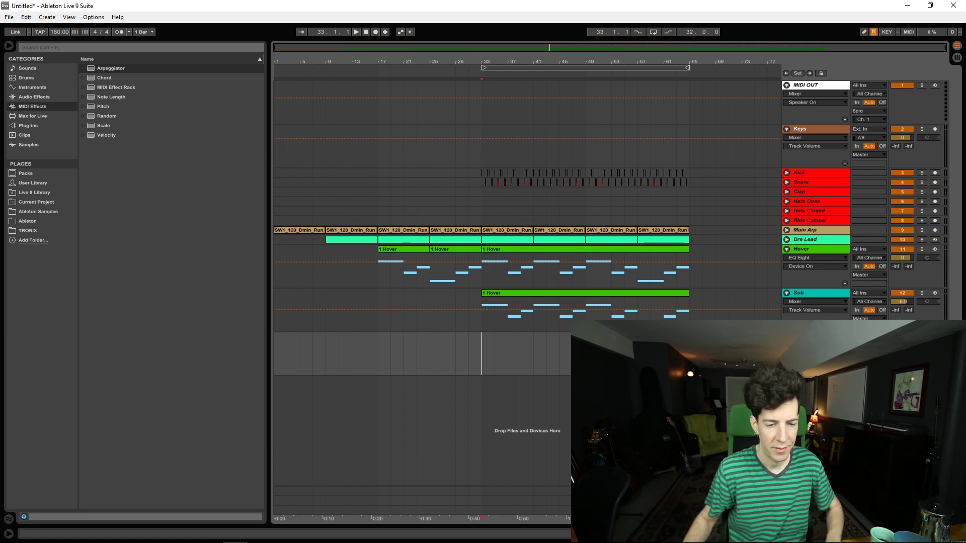
key("ctrl+v")
key("F9")
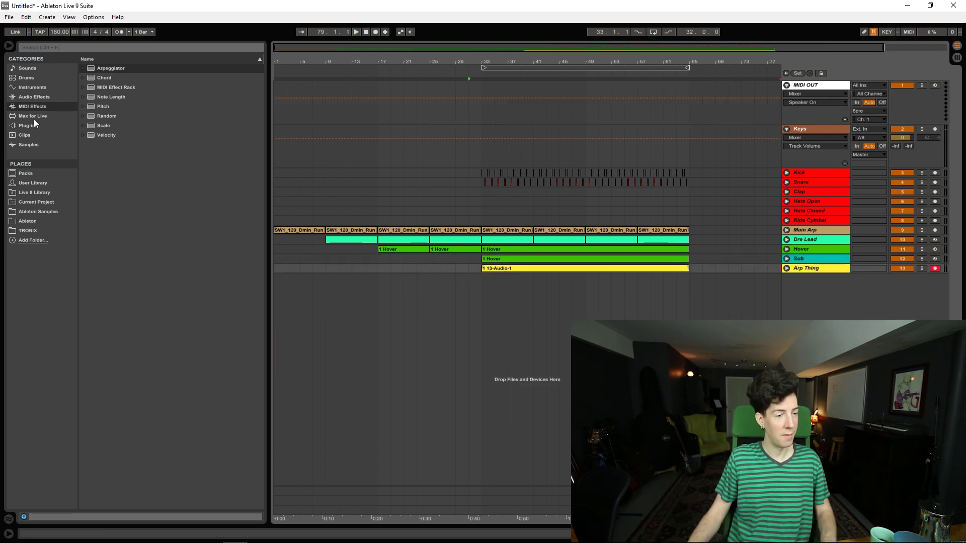
Step: Audition the short vocal samples in the Rast Sounds MidEast Vocals folder, including DAMLA_SHORT_9_D
left_click(38, 136)
left_click(37, 212)
left_click(164, 228)
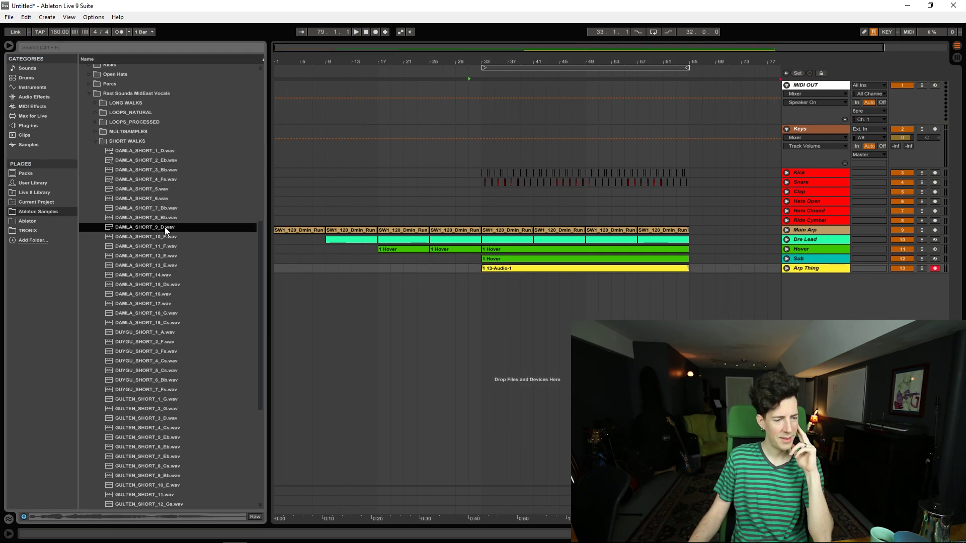
left_click(121, 283)
left_click(126, 227)
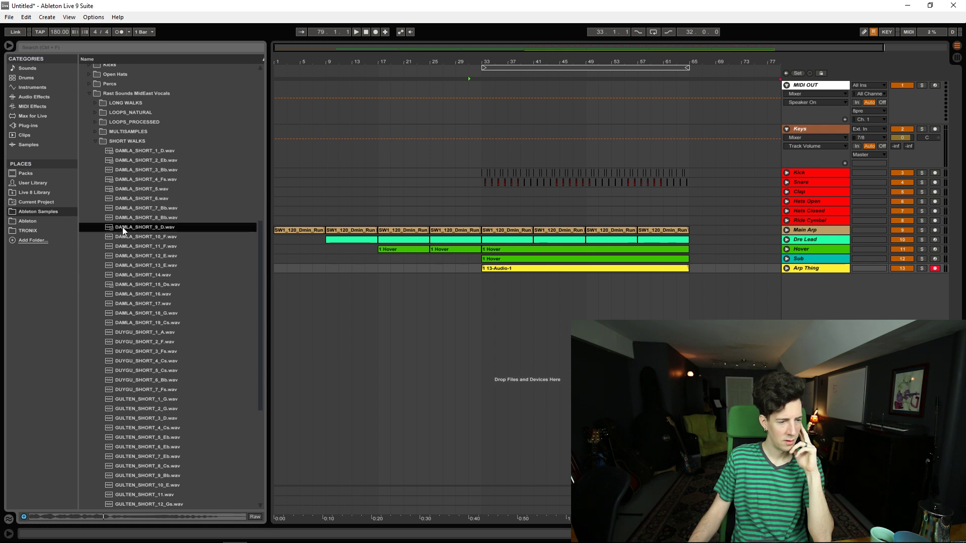
scroll(121, 231, "down", 2)
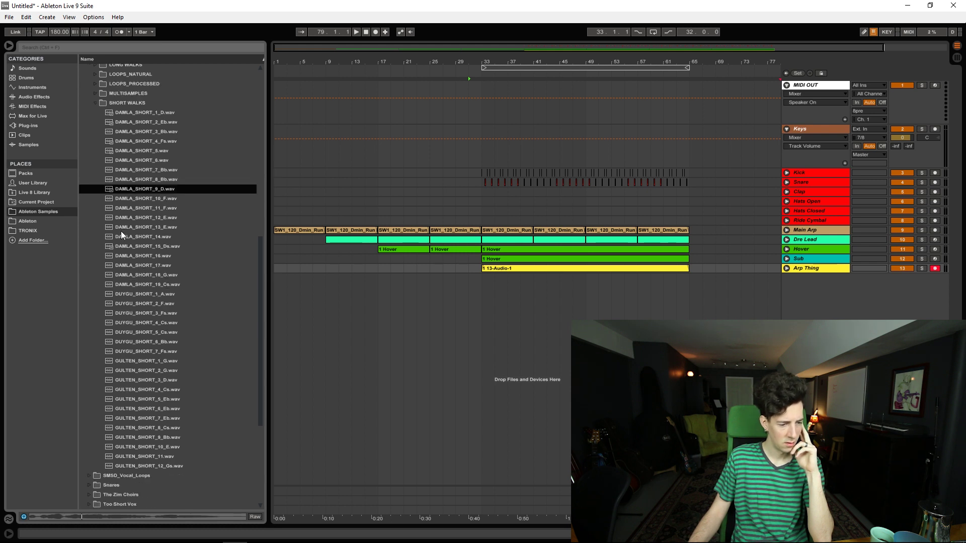
left_click(167, 378)
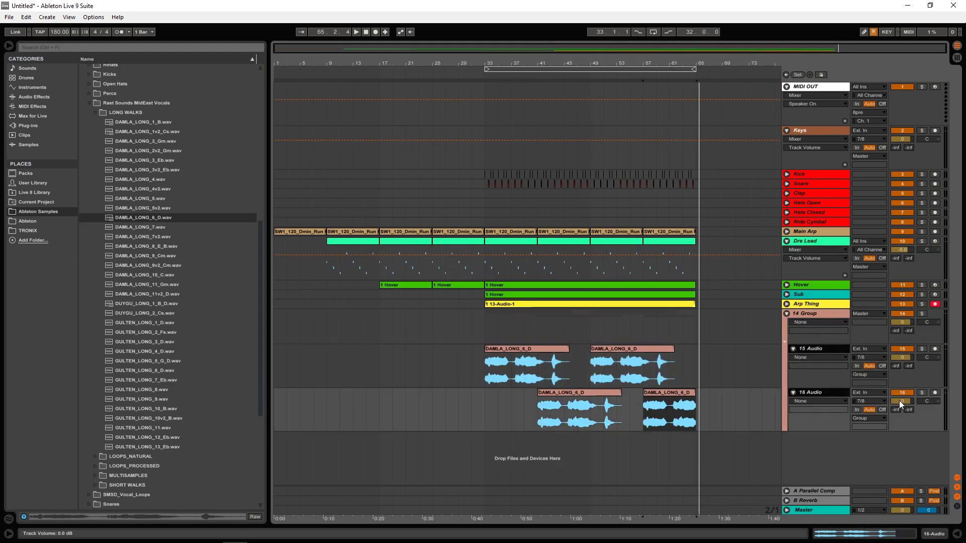
Step: Lower the volume of the two DAMLA_LONG_6_D vocal tracks, 15 Audio and 16 Audio, together
left_click(899, 401)
left_click_drag(899, 401, 899, 404)
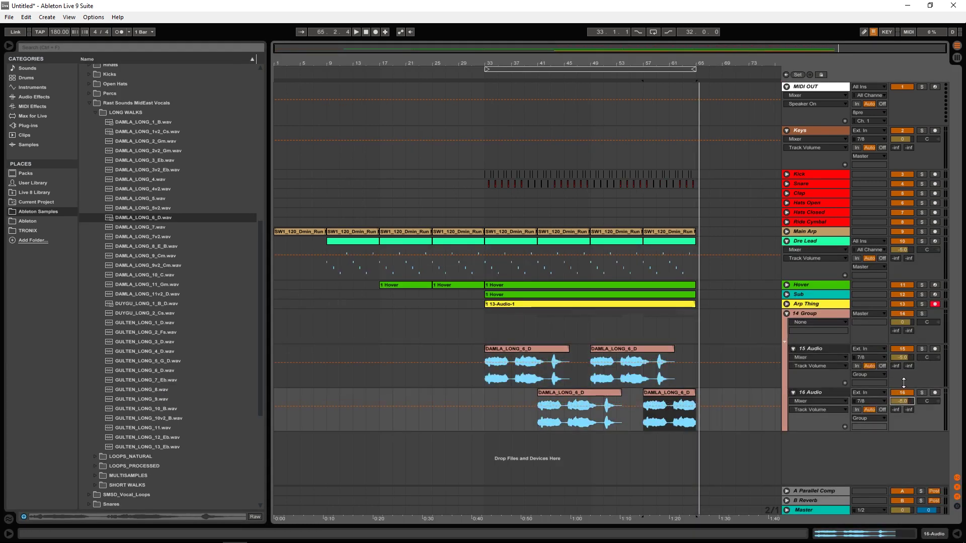
Step: Add the Supercharger compressor to the vocal group with the Vocal preset and its output at 2.1 dB
double_click(836, 314)
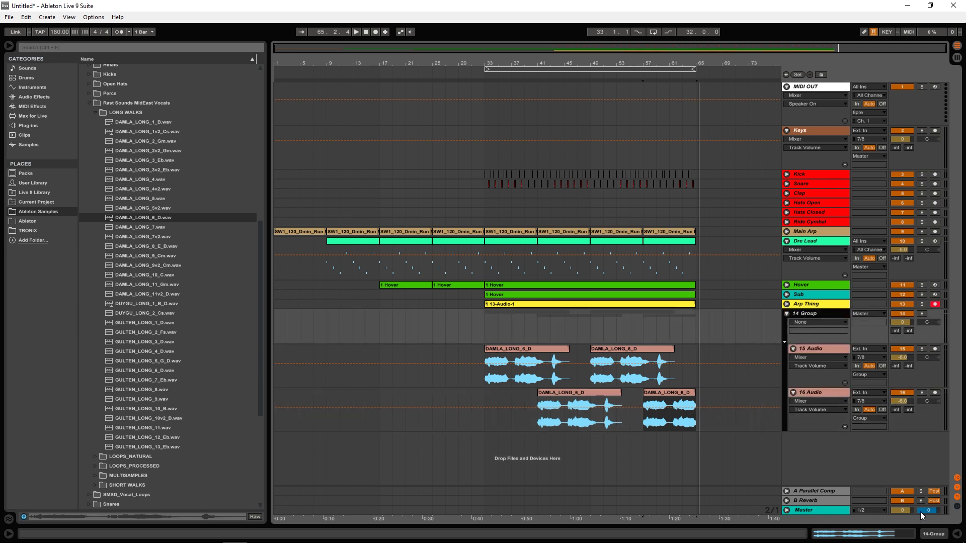
left_click(21, 124)
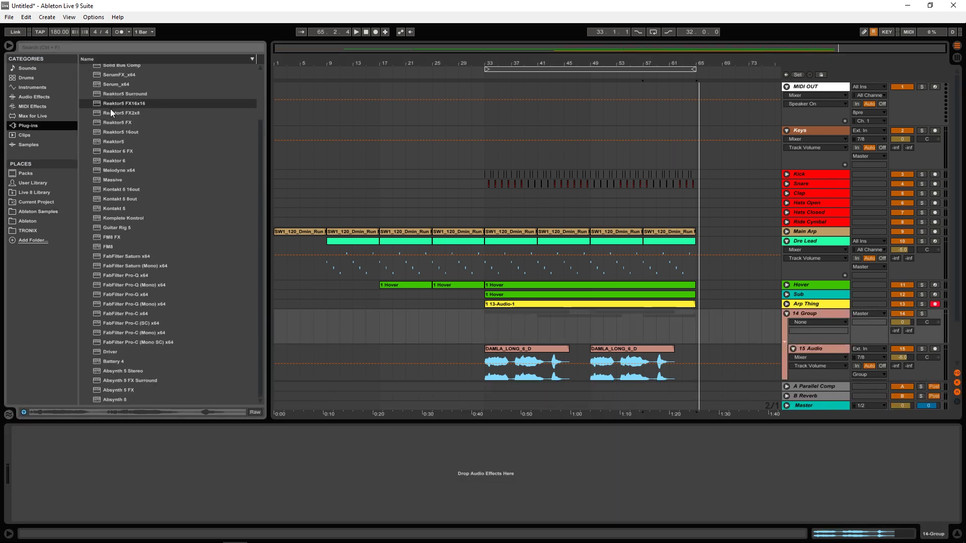
scroll(118, 126, "up", 3)
left_click(132, 100)
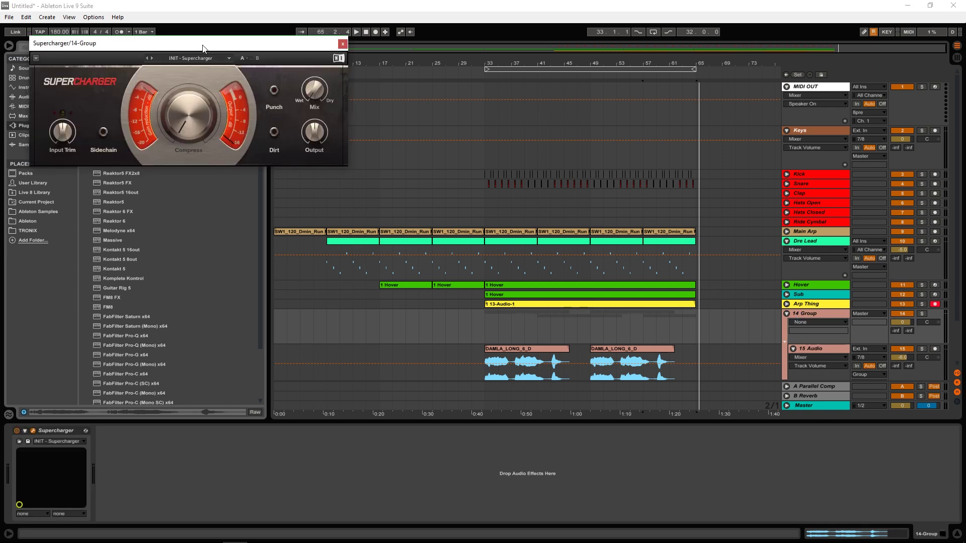
left_click(210, 59)
left_click(189, 138)
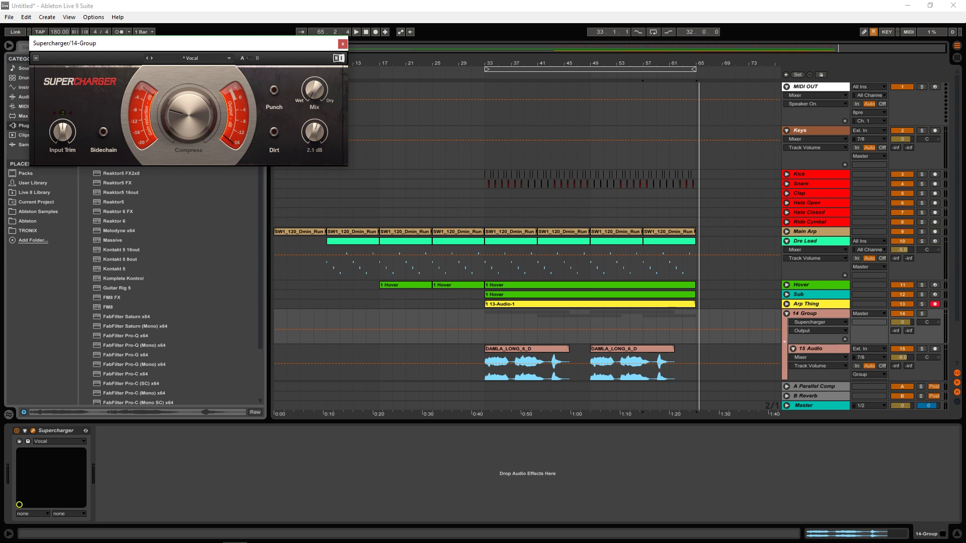
left_click(342, 44)
Step: Add a Reverb after Supercharger on the vocal group, using the Six Seconds preset with Dry/Wet at 43%
left_click(30, 96)
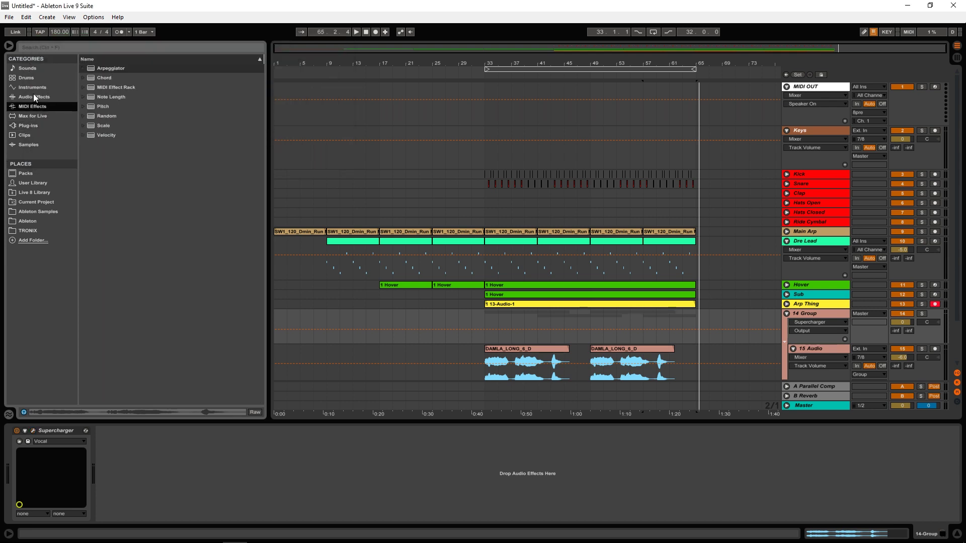
left_click_drag(113, 334, 161, 478)
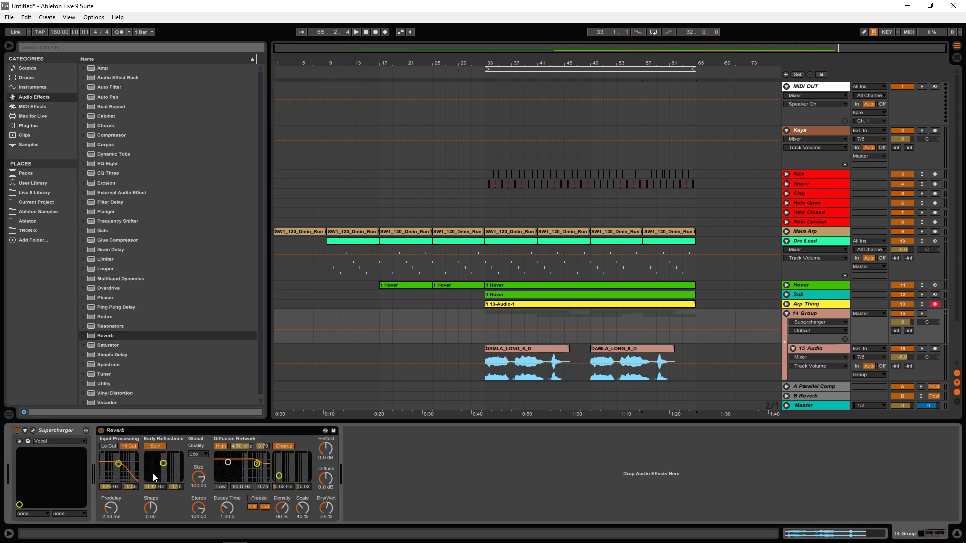
left_click(325, 431)
left_click(88, 333)
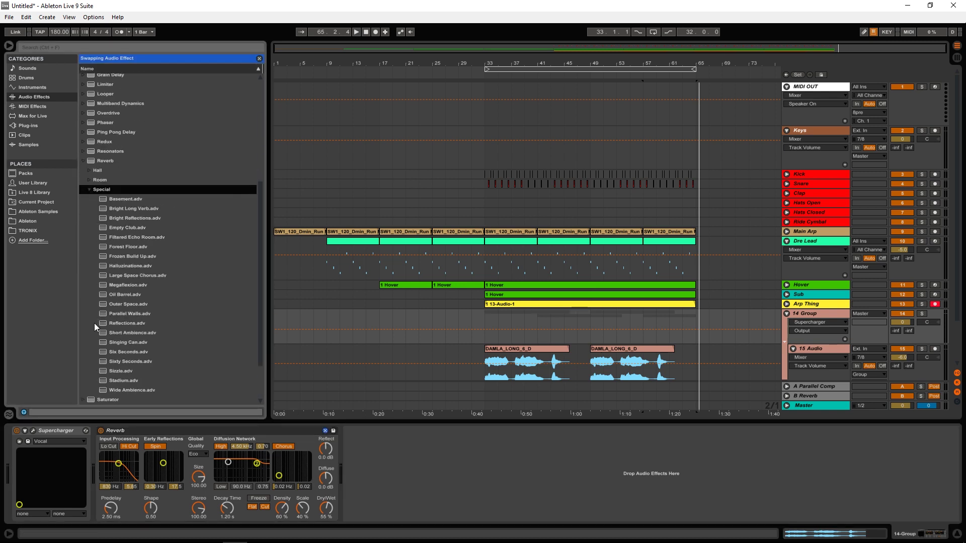
double_click(125, 295)
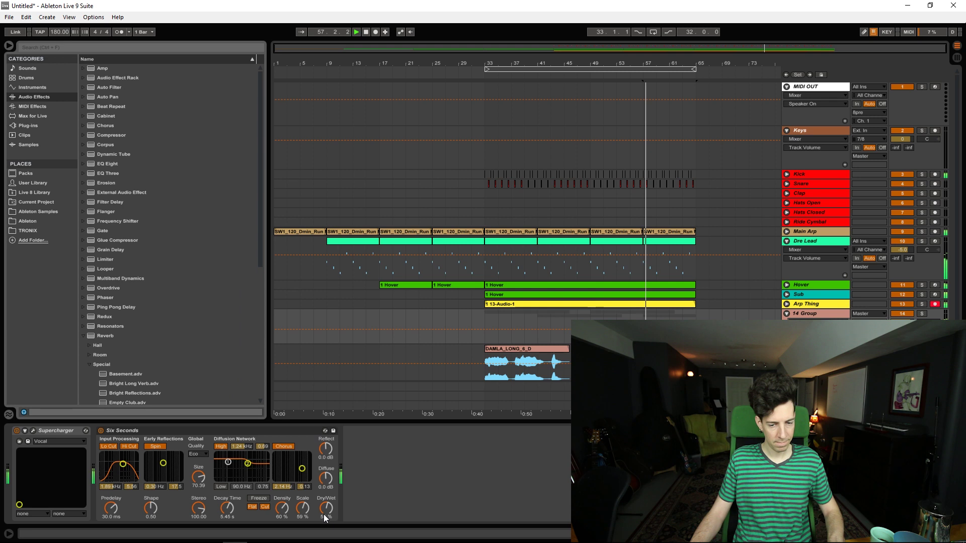
left_click_drag(325, 512, 325, 519)
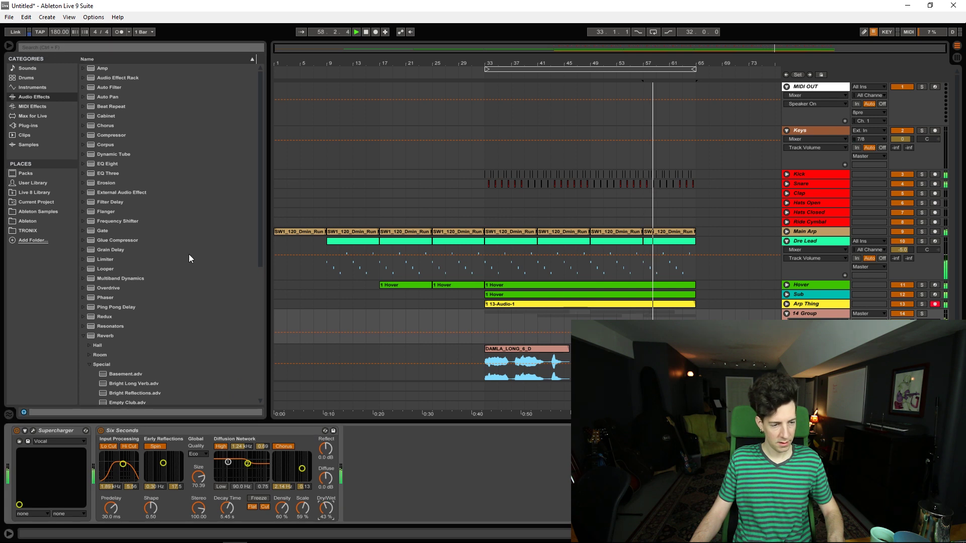
Step: Browse the presets of the Ping Pong Delay audio effect
scroll(202, 276, "down", 3)
left_click(85, 260)
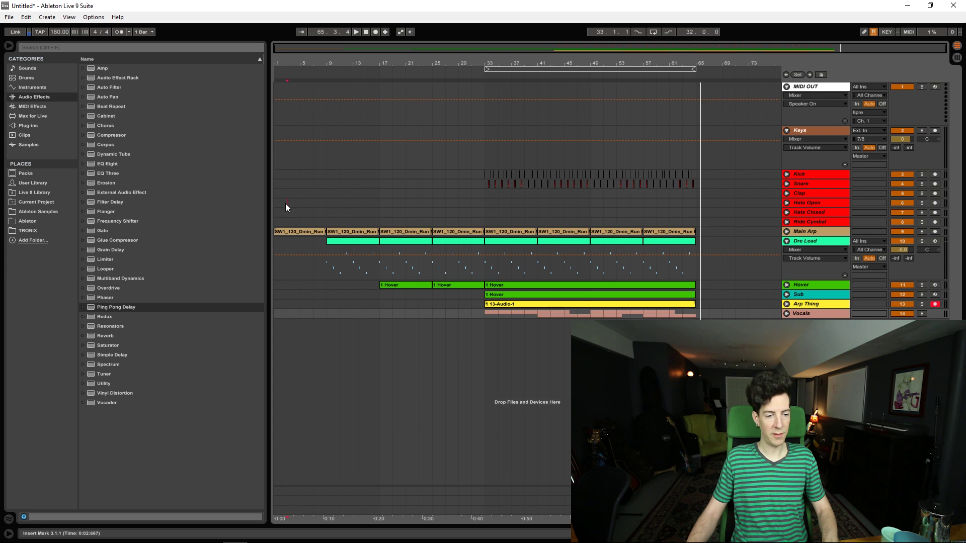
Step: Inspect the drum tracks around the end of the arrangement at bar 65
left_click_drag(288, 204, 734, 204)
left_click_drag(773, 53, 644, 192)
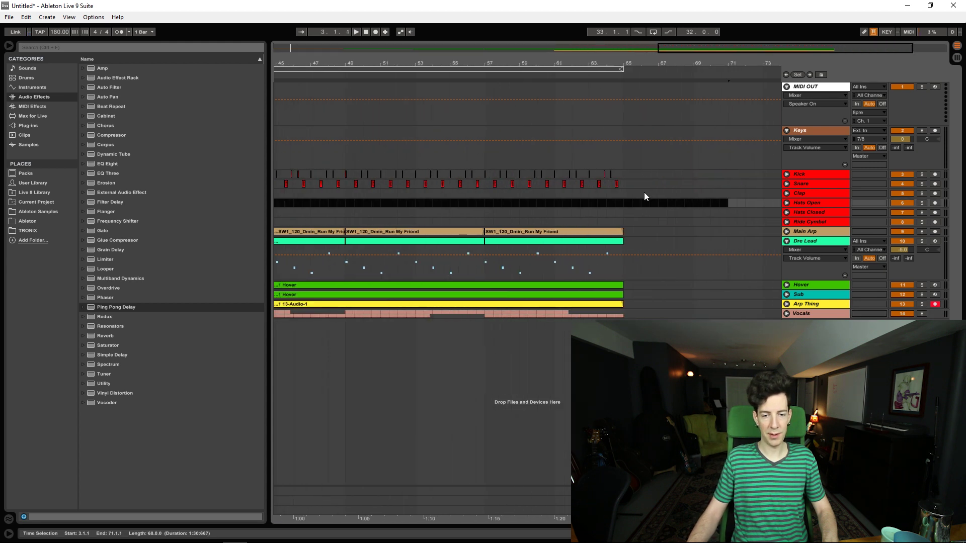
left_click(633, 183)
left_click_drag(774, 56, 801, 53)
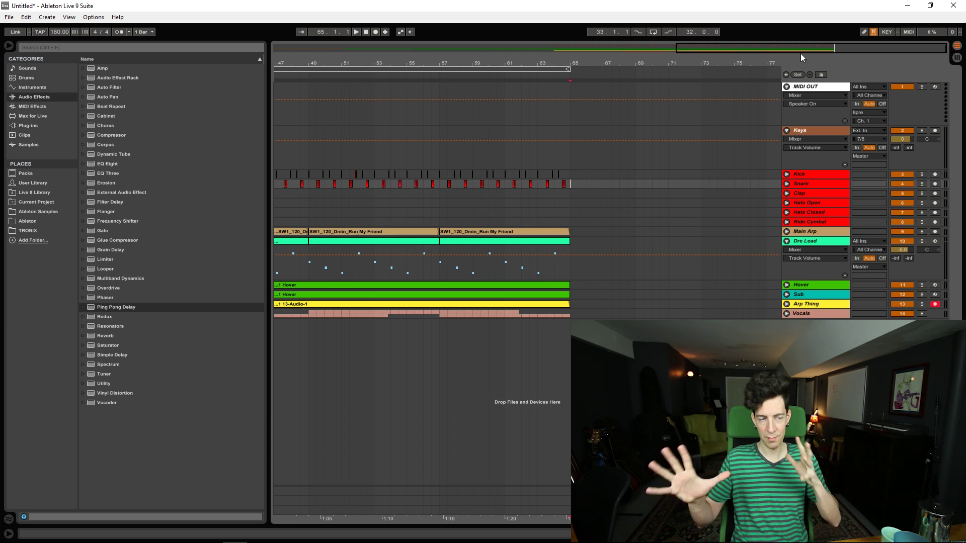
key("minus")
key("minus")
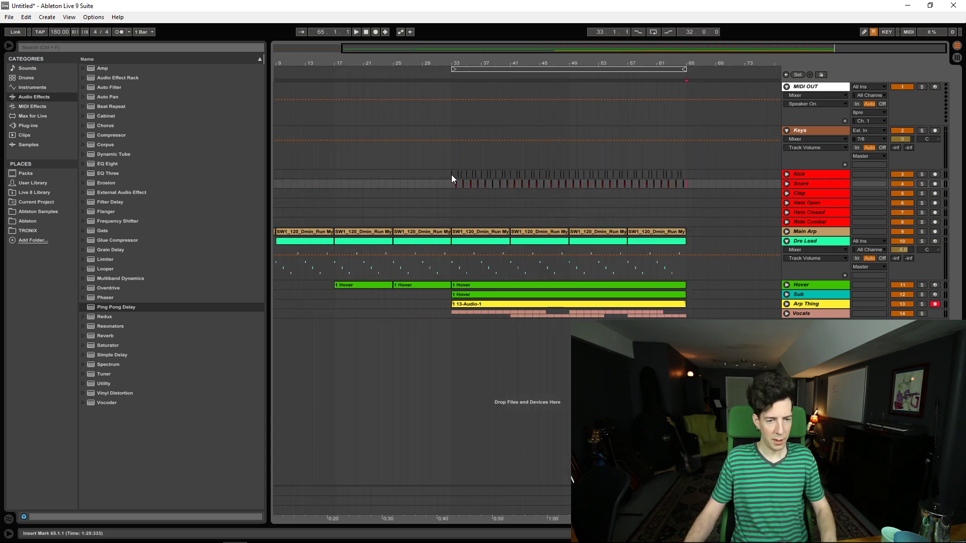
Step: Copy the opening half-bar kick hit from bar 33 to bar 65 on the Kick track
left_click_drag(455, 56, 508, 89)
left_click_drag(564, 174, 552, 174)
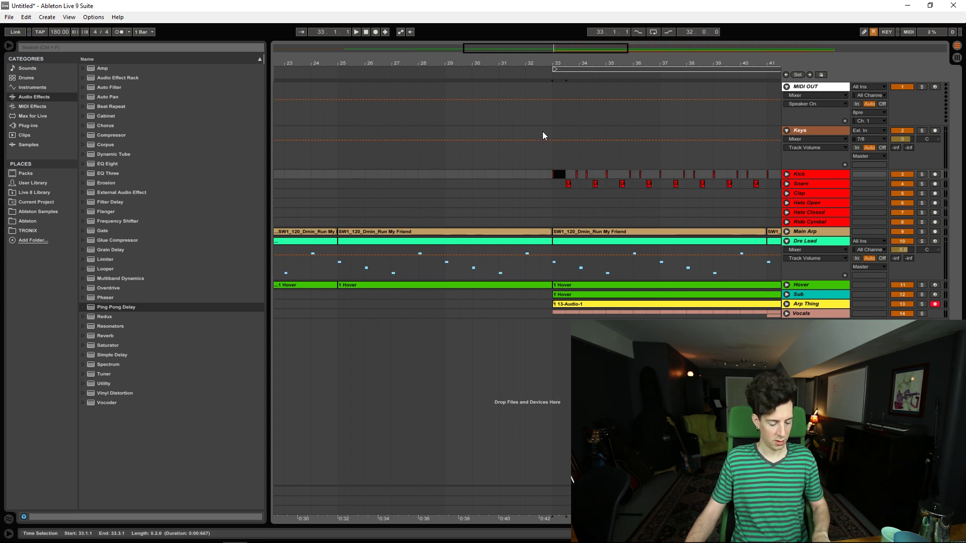
left_click_drag(562, 48, 678, 156)
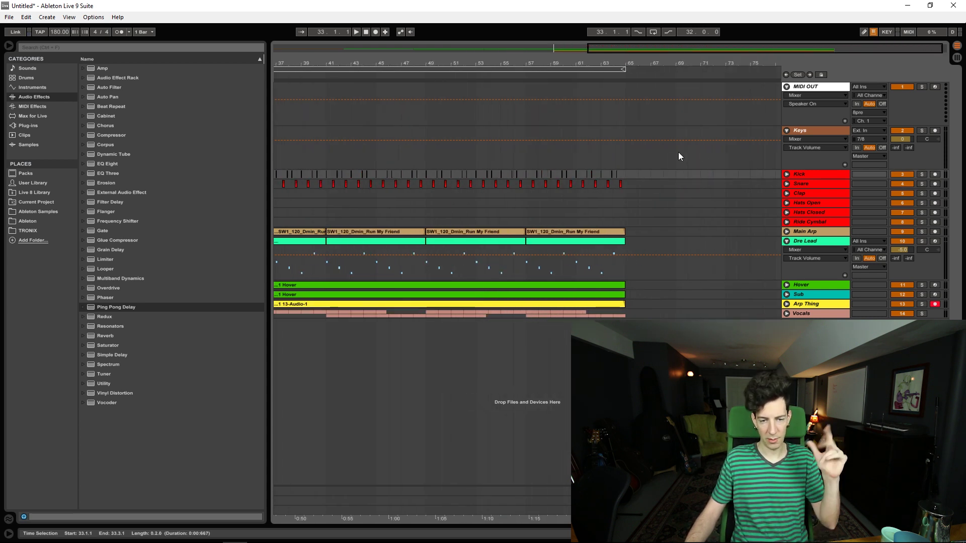
left_click(630, 175)
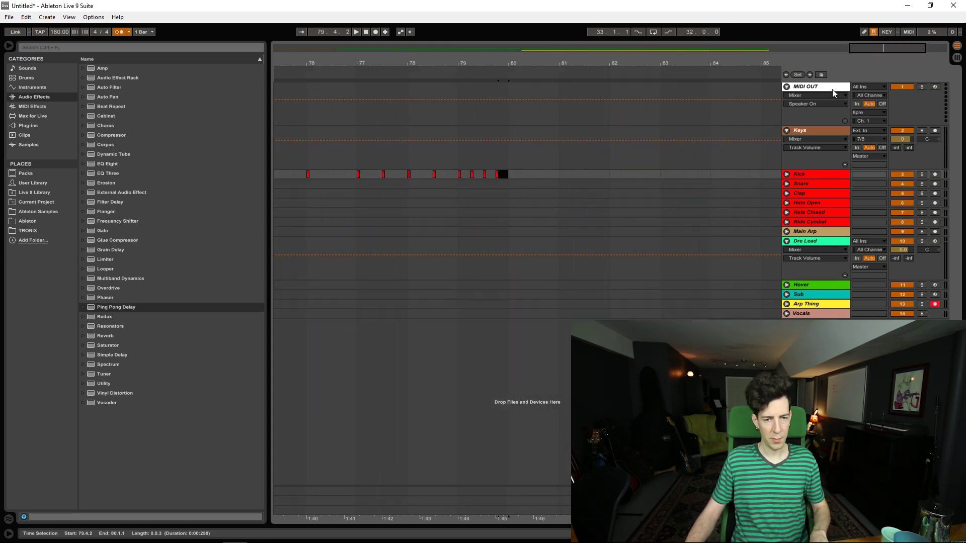
Step: Play back the accelerating kick and arp build-up from around bar 77 to check the lead-in to bar 81
left_click_drag(878, 48, 884, 121)
left_click(395, 138)
key("space")
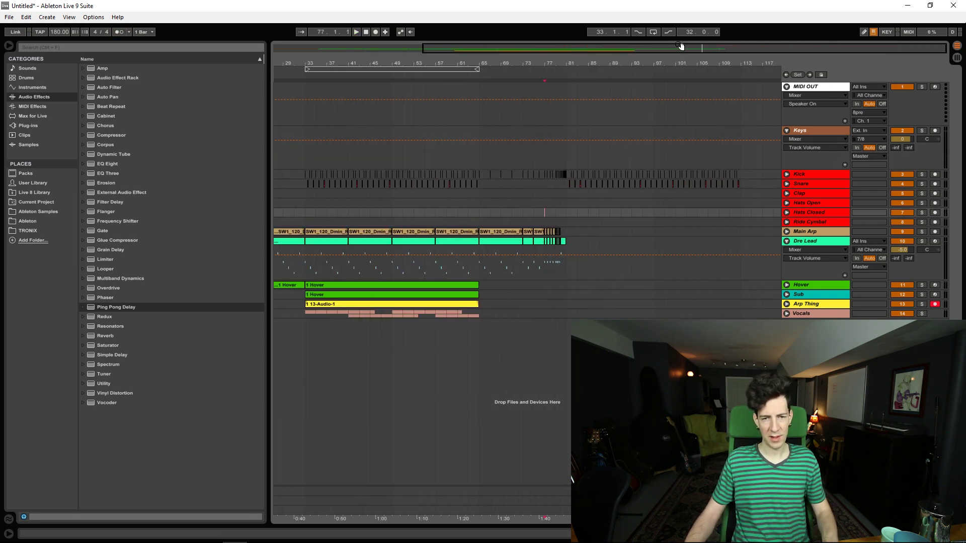
left_click_drag(680, 47, 739, 46)
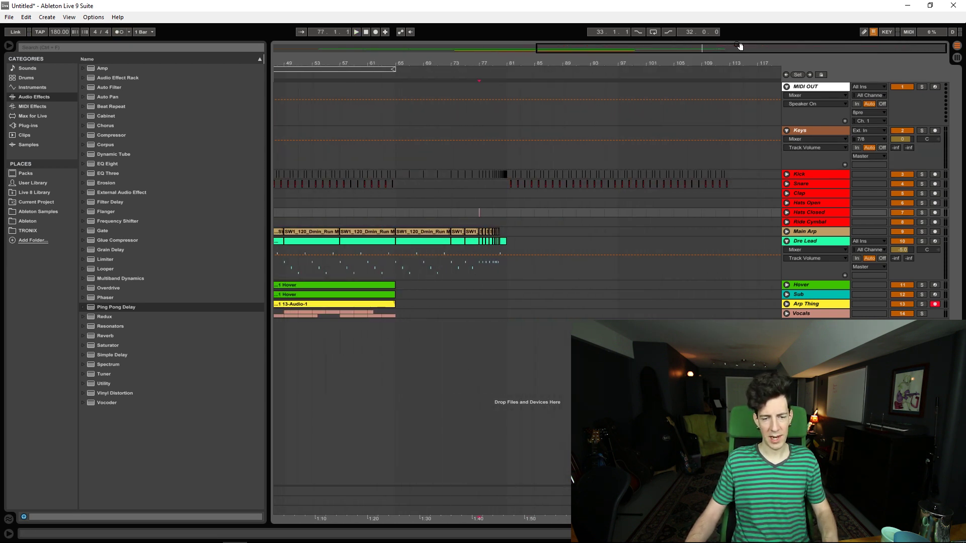
left_click(506, 152)
key("space")
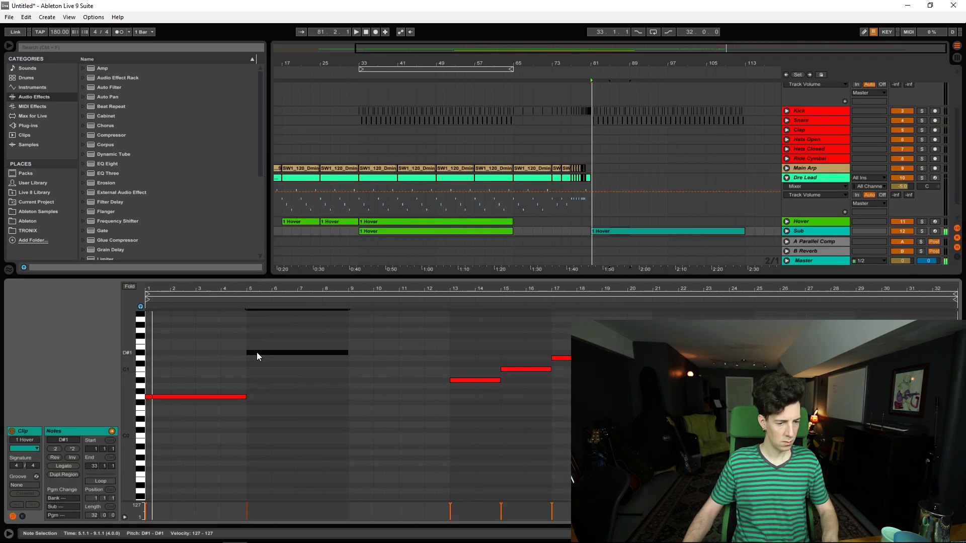
Step: Lower the bar 5 note in the Sub clip at bar 81 to D1 and down a further octave
left_click_drag(257, 352, 255, 360)
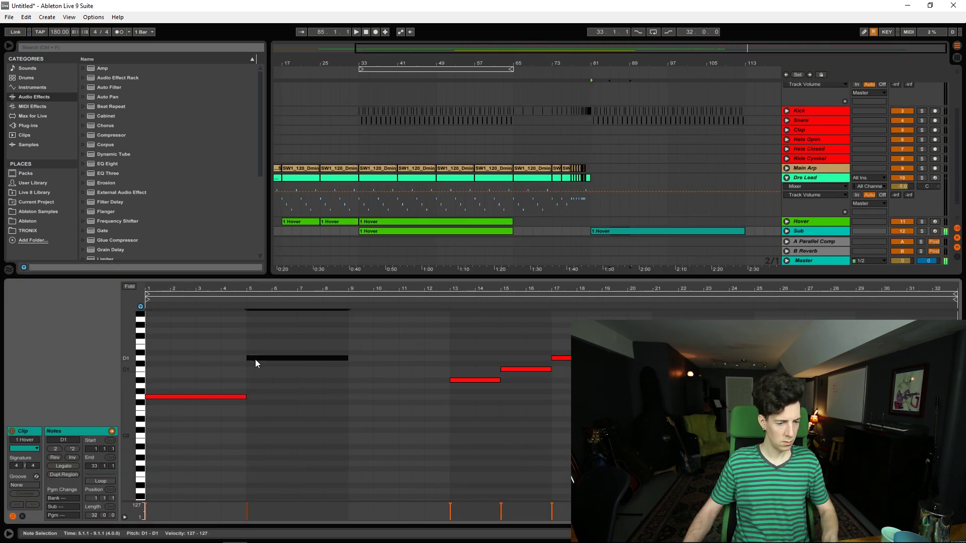
key("shift+Down")
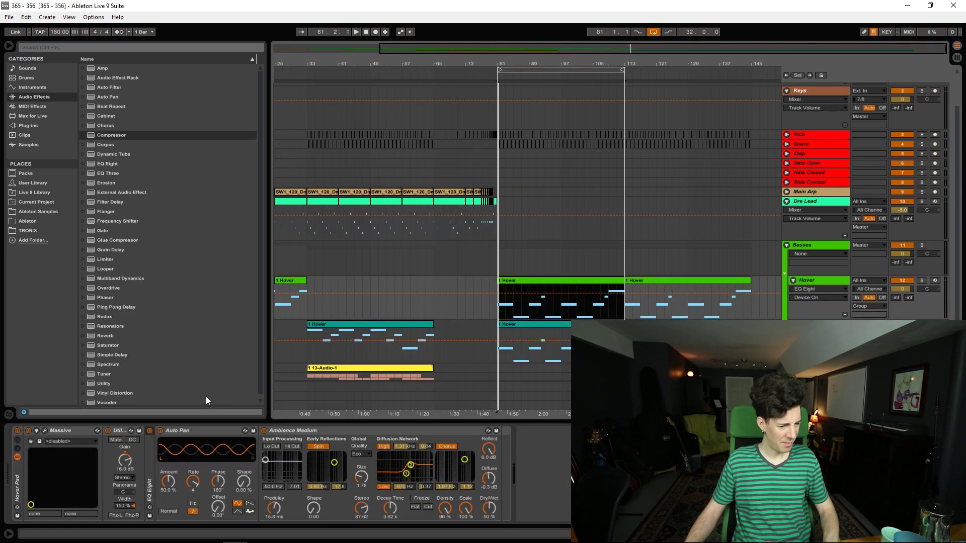
Step: Add the FabFilter Saturn plug-in with its default setting between EQ Eight and Auto Pan on the Hover track
left_click(210, 426)
left_click(367, 433)
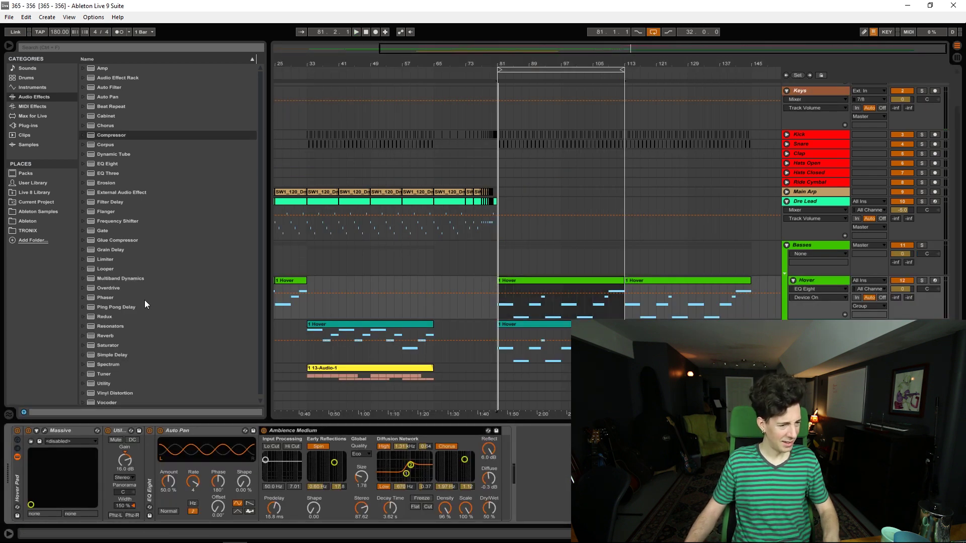
left_click(29, 126)
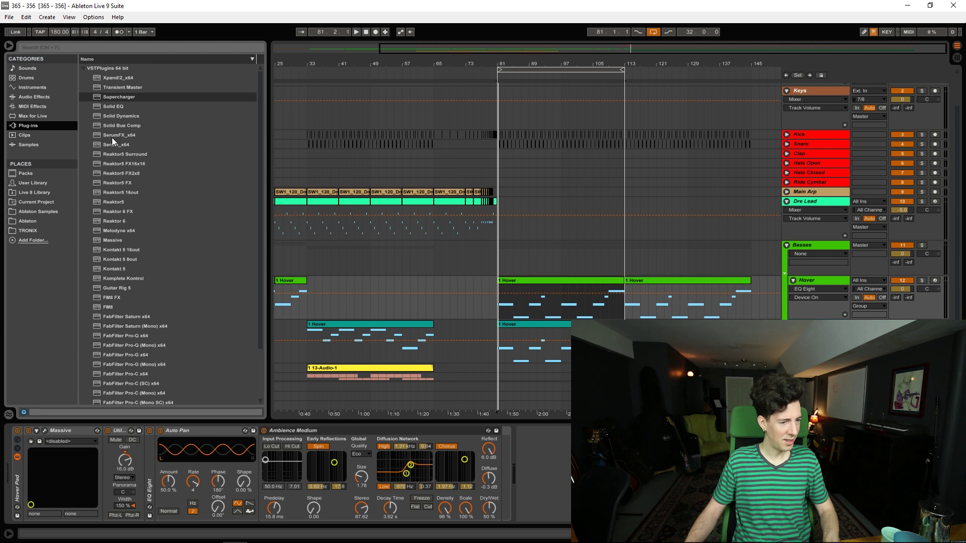
scroll(125, 246, "down", 2)
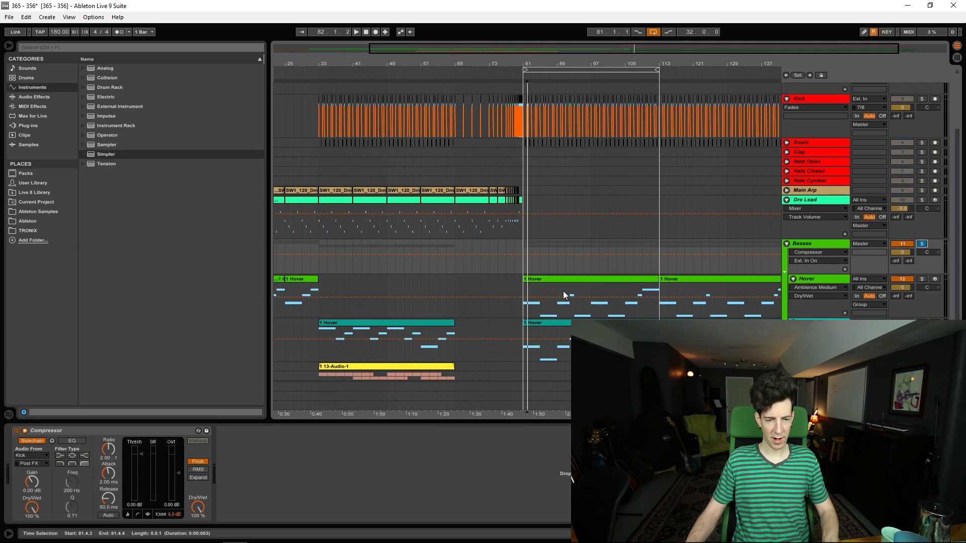
Step: Play the basses from bar 81 and lower the threshold of the kick-sidechained Compressor on the Basses group
left_click(567, 278)
key("space")
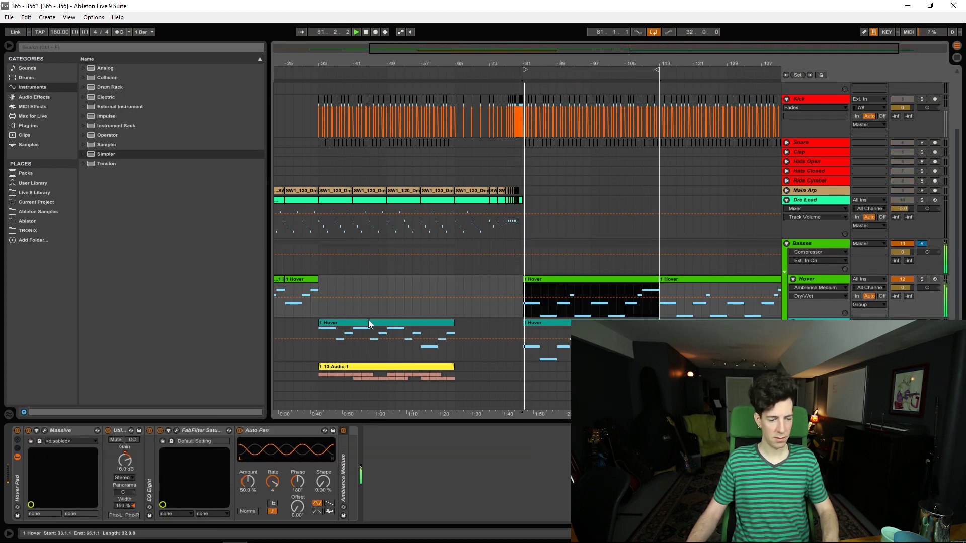
left_click(820, 245)
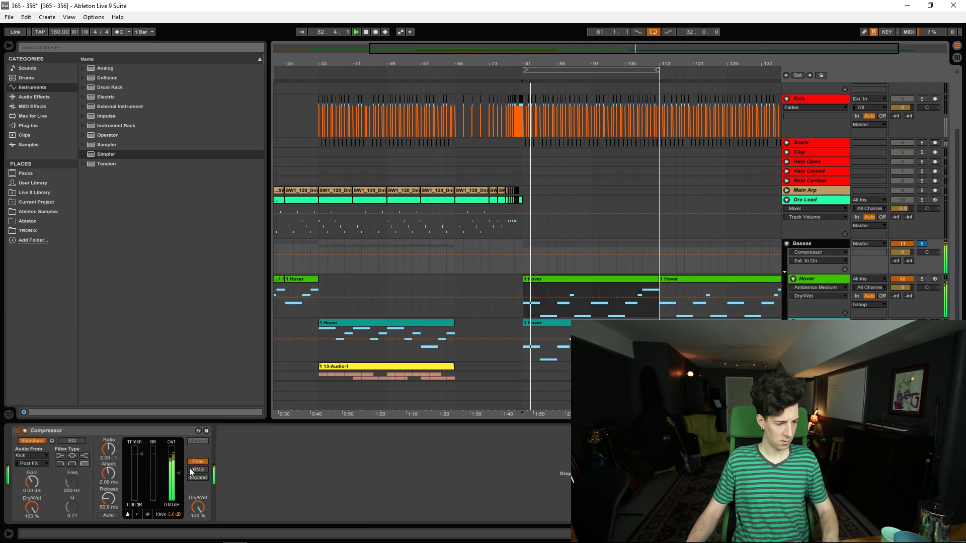
left_click_drag(134, 455, 134, 468)
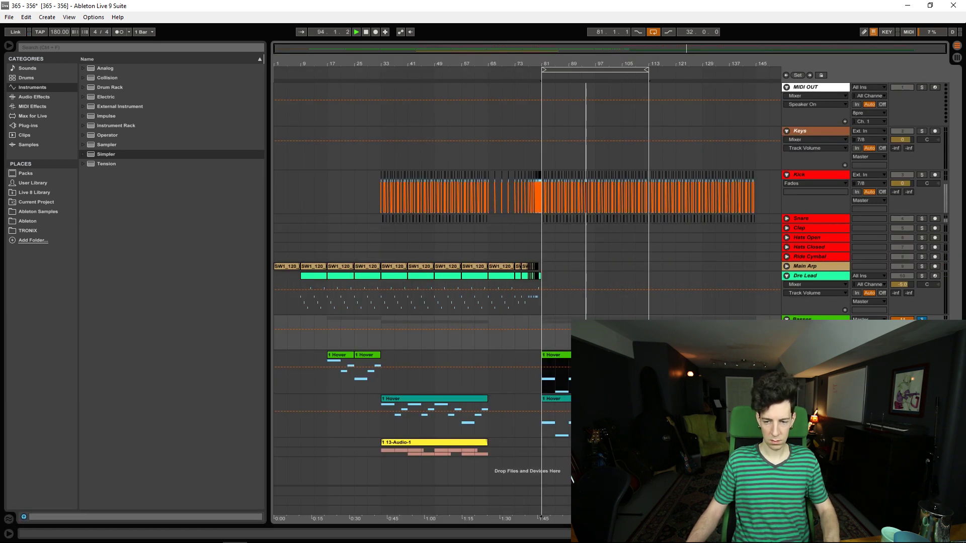
Step: Review and play the bass notes of the Hover clip starting at bar 49
left_click_drag(715, 49, 694, 80)
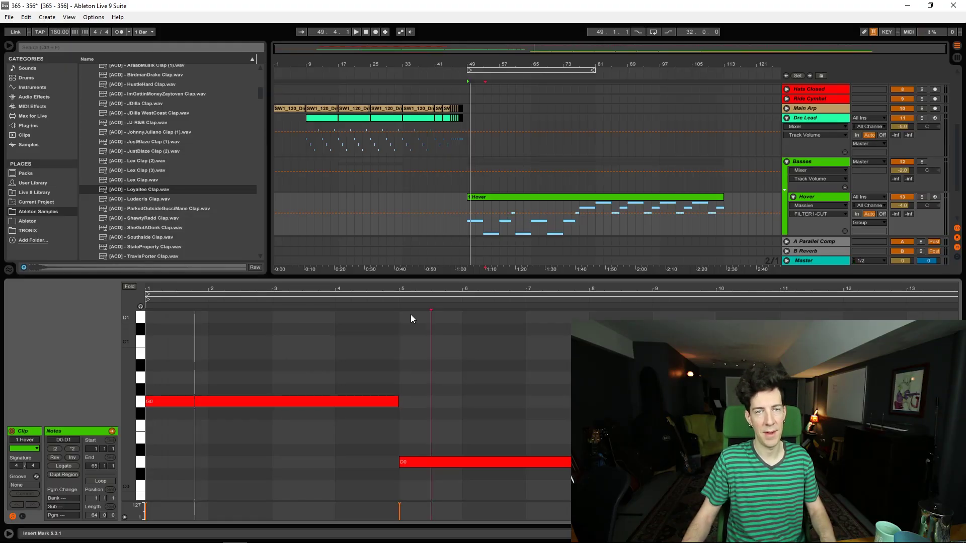
left_click_drag(473, 302, 294, 278)
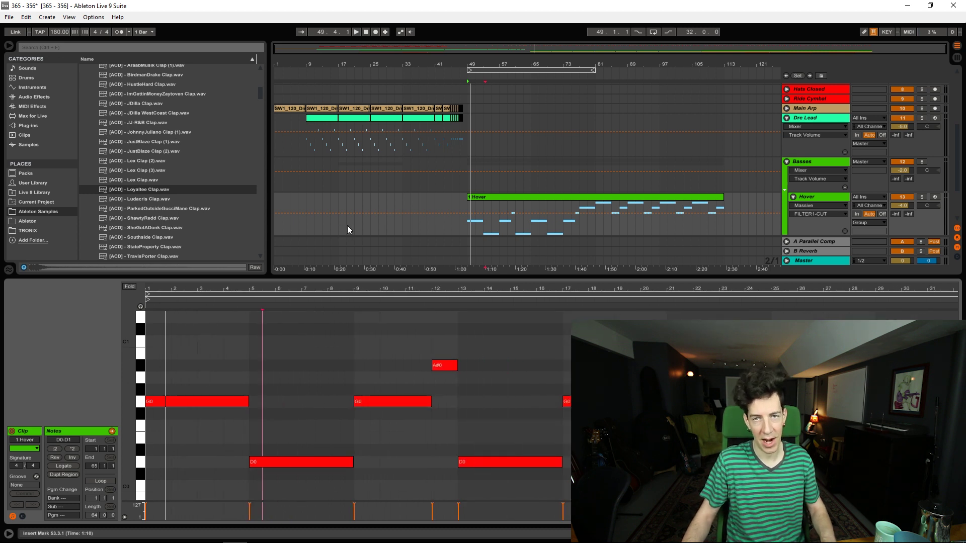
key("space")
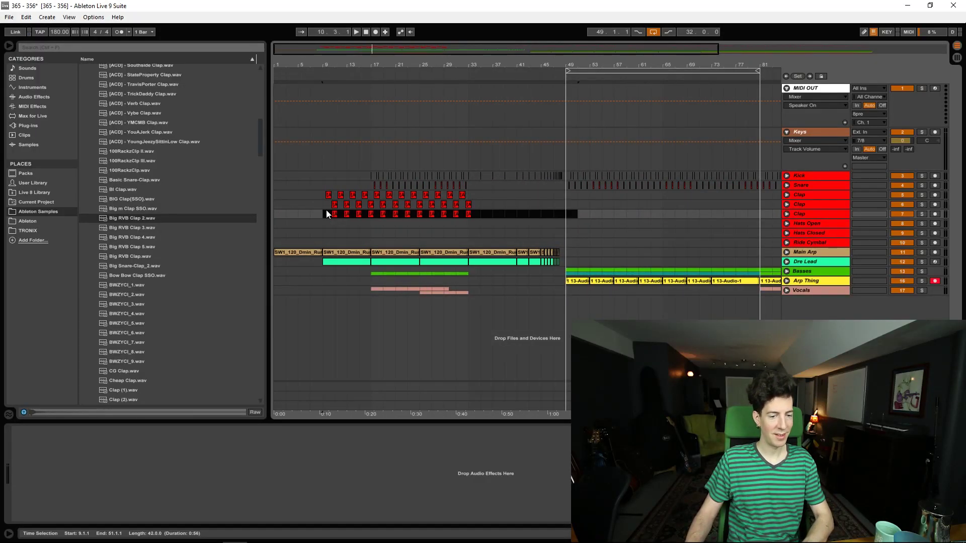
Step: Fill the cleared third Clap track with Big RVB Clap 2 hits at bars 15, 23, 31 and 47
left_click_drag(378, 43, 333, 49)
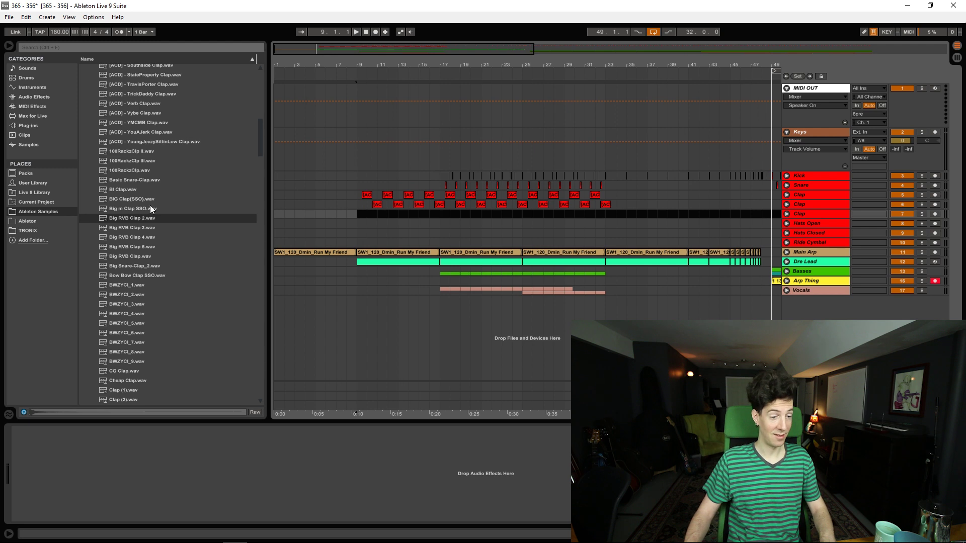
left_click(128, 216)
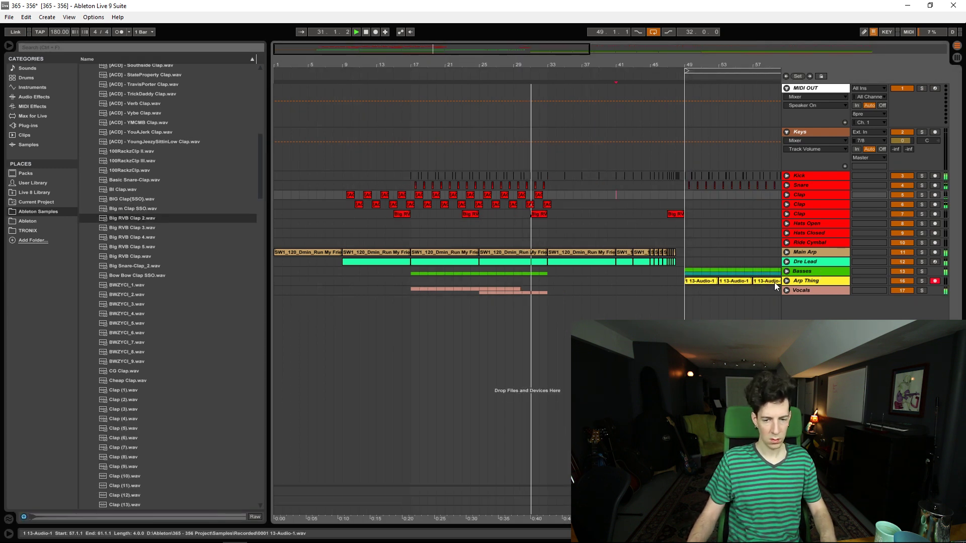
left_click(810, 275)
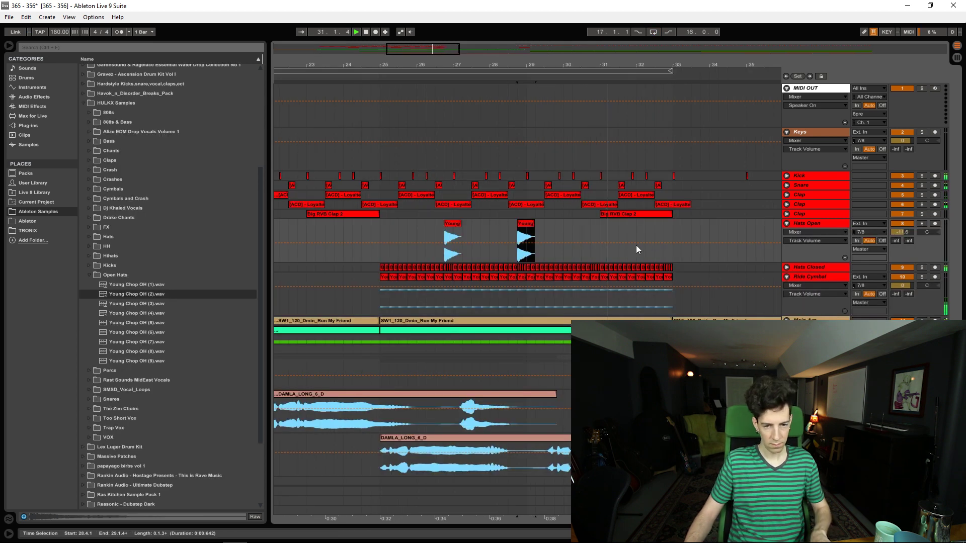
Step: Paste the open-hat hit near the end of bar 32 on the Hats Open track
left_click(662, 233)
key("ctrl+v")
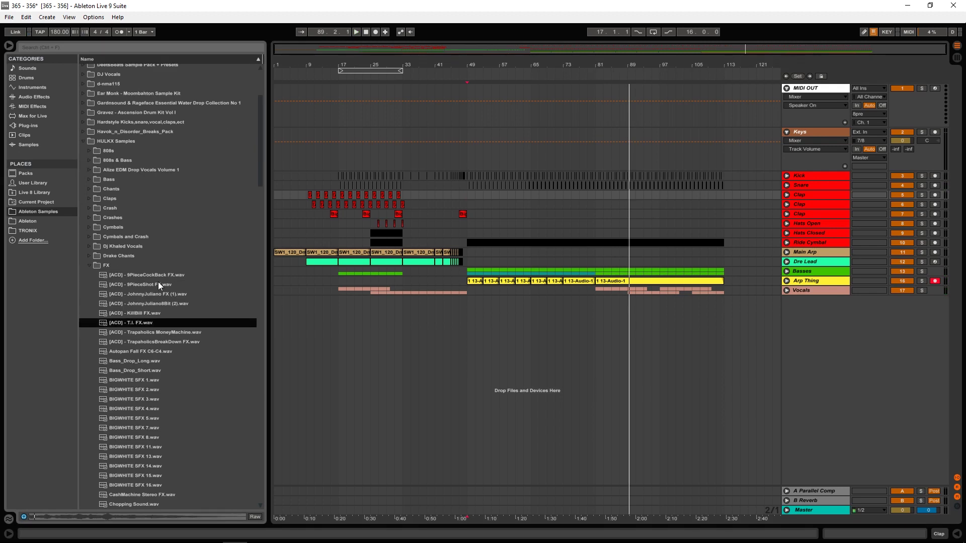
Step: Audition the FX samples down to BIGWHITE SFX 8 and place that sample on a new audio track at bar 61
key("Down")
key("Down")
key("Down")
key("Down")
key("Down")
key("Down")
key("Down")
key("Down")
key("Down")
key("Down")
key("Down")
key("Down")
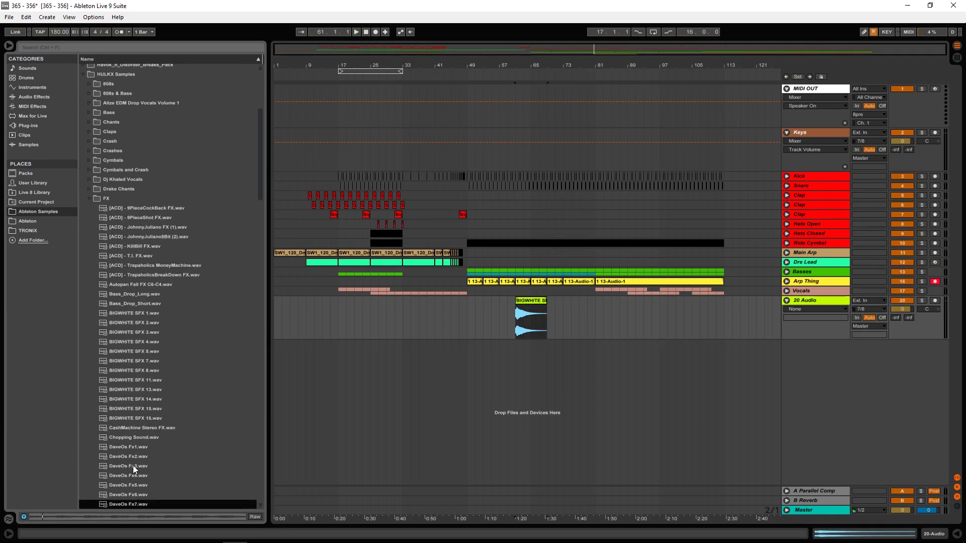
Step: Audition the remaining FX samples and place Noise Fadein FX and Massive Rise FX on new audio tracks from bar 44.3
key("Down")
key("Down")
key("Down")
key("Down")
key("Down")
key("Down")
key("Down")
key("Down")
key("Down")
key("Down")
key("Down")
key("Down")
key("Down")
key("Down")
key("Down")
key("Down")
key("Down")
key("Down")
key("Down")
key("Down")
key("Down")
key("Down")
key("Down")
key("Down")
key("Down")
key("Down")
key("Down")
key("Down")
key("Down")
key("Down")
key("Down")
key("Down")
key("Down")
key("Down")
key("Down")
key("Down")
key("Down")
key("Down")
key("Down")
key("Down")
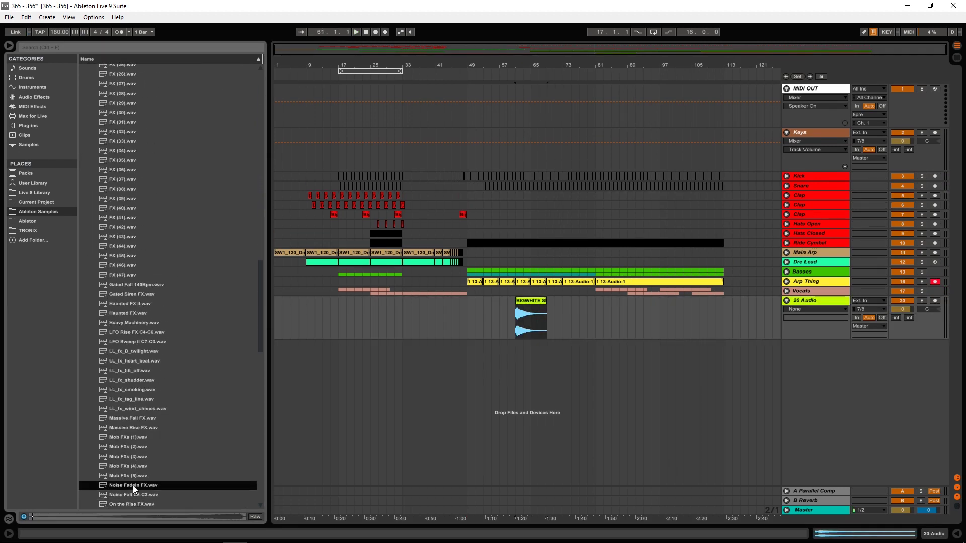
double_click(119, 429)
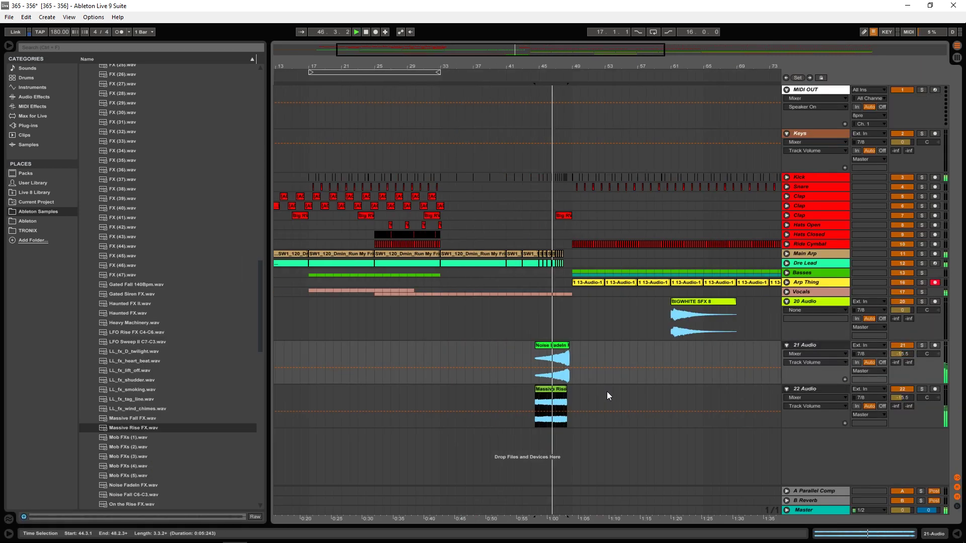
Step: Open the options of the audio track holding the reversed BIGWHITE SFX clips
right_click(168, 304)
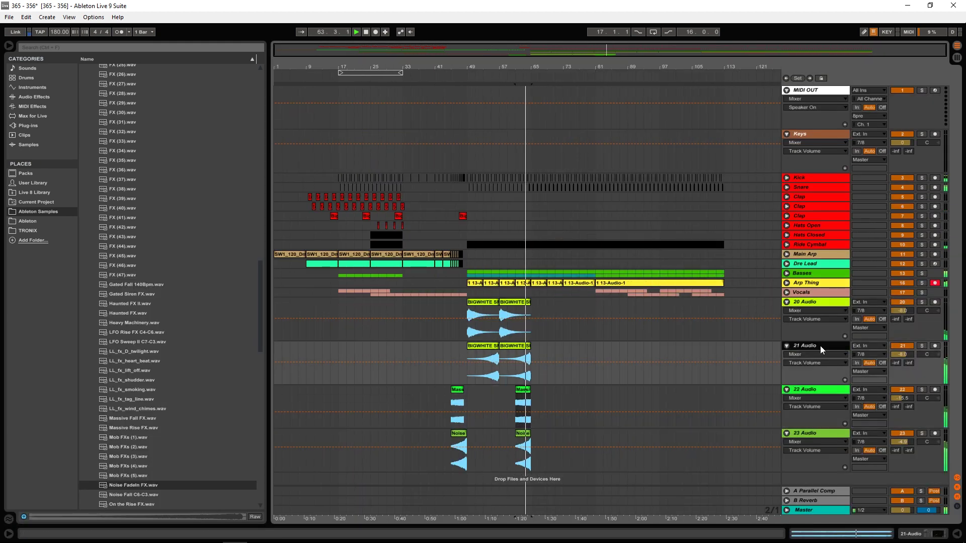
right_click(807, 340)
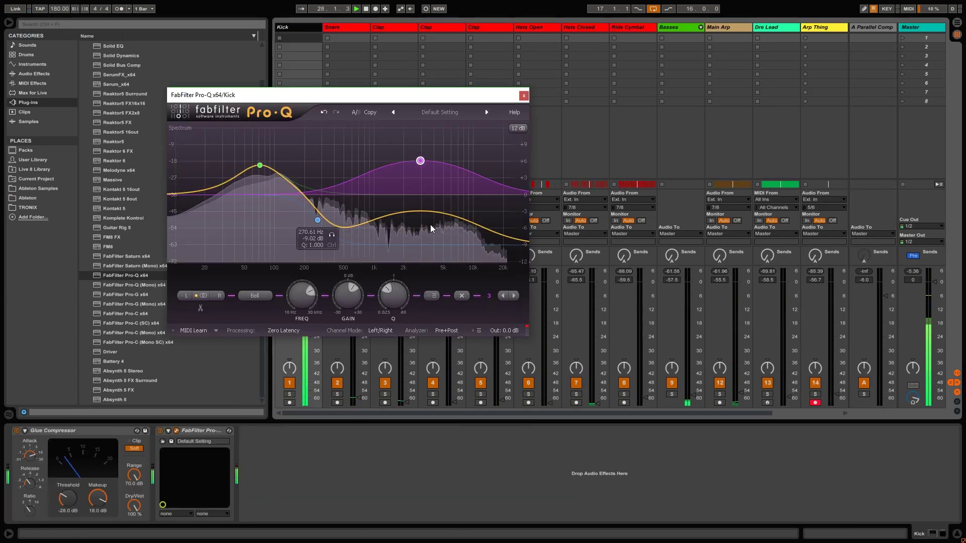
Step: Close the kick's FabFilter Pro-Q and set a Ping Pong Delay on the Dre Lead track to a beat division of 8
left_click(524, 97)
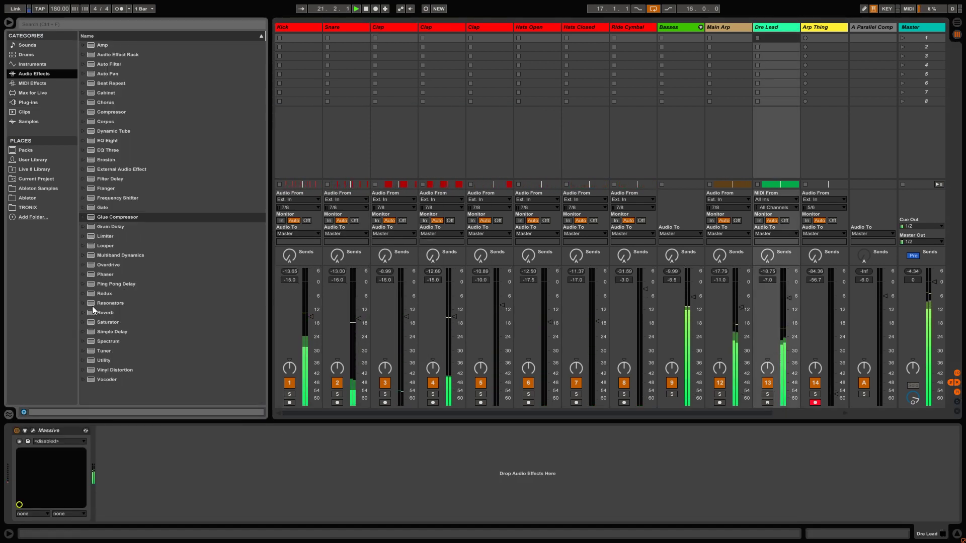
left_click(131, 482)
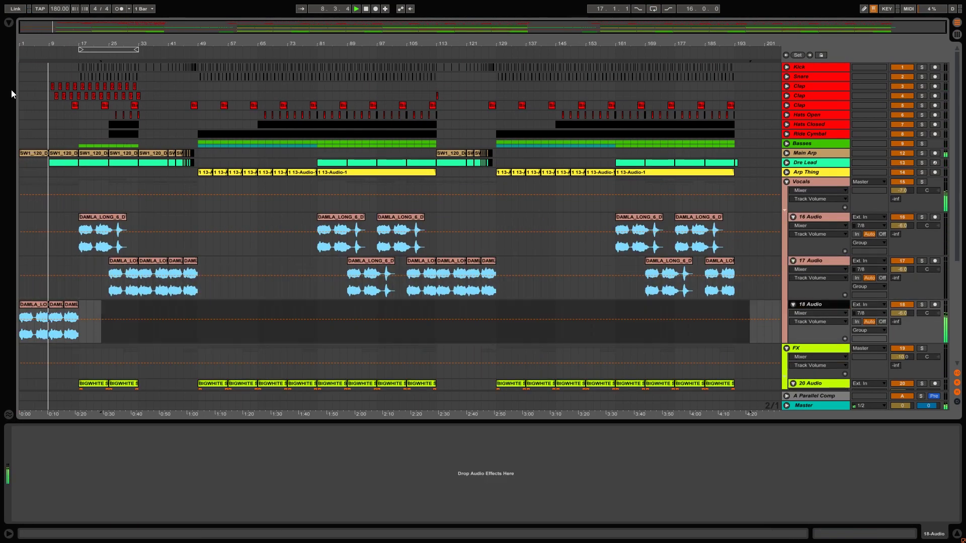
Step: Freeze the duplicate Dre Lead track
right_click(812, 171)
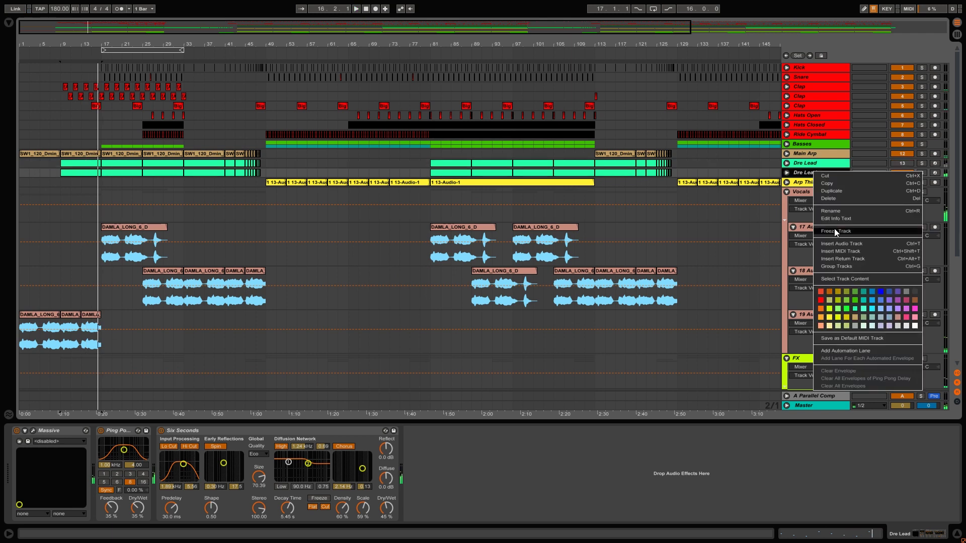
left_click(835, 231)
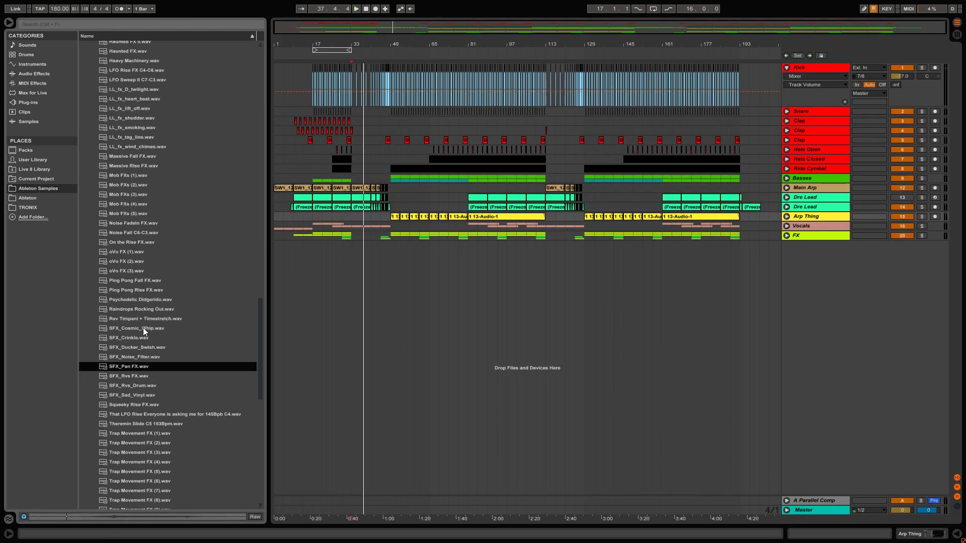
Step: Search the sample browser for "ris"
key("ctrl+f")
type("ris")
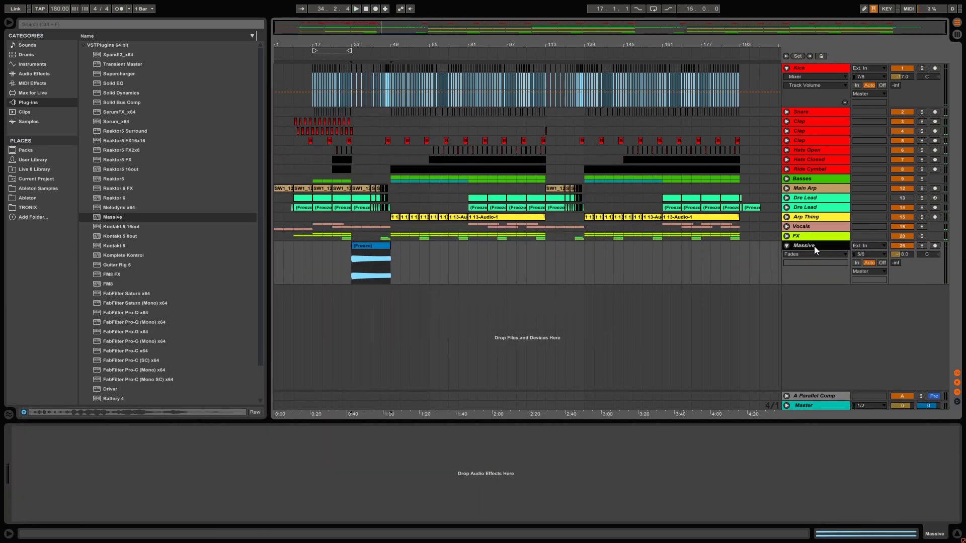
Step: Open the transient preservation options for warping the short frozen riser clip just before bar 49
left_click(112, 511)
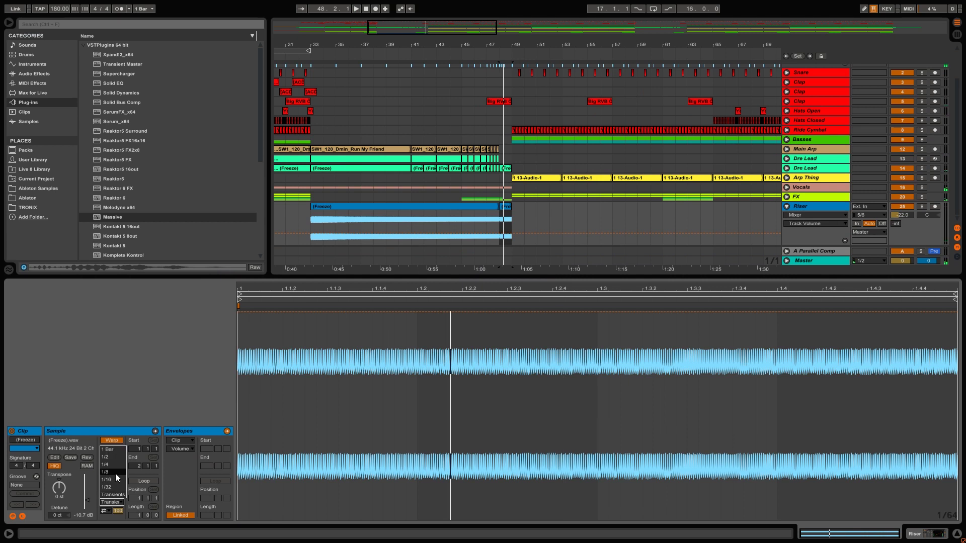